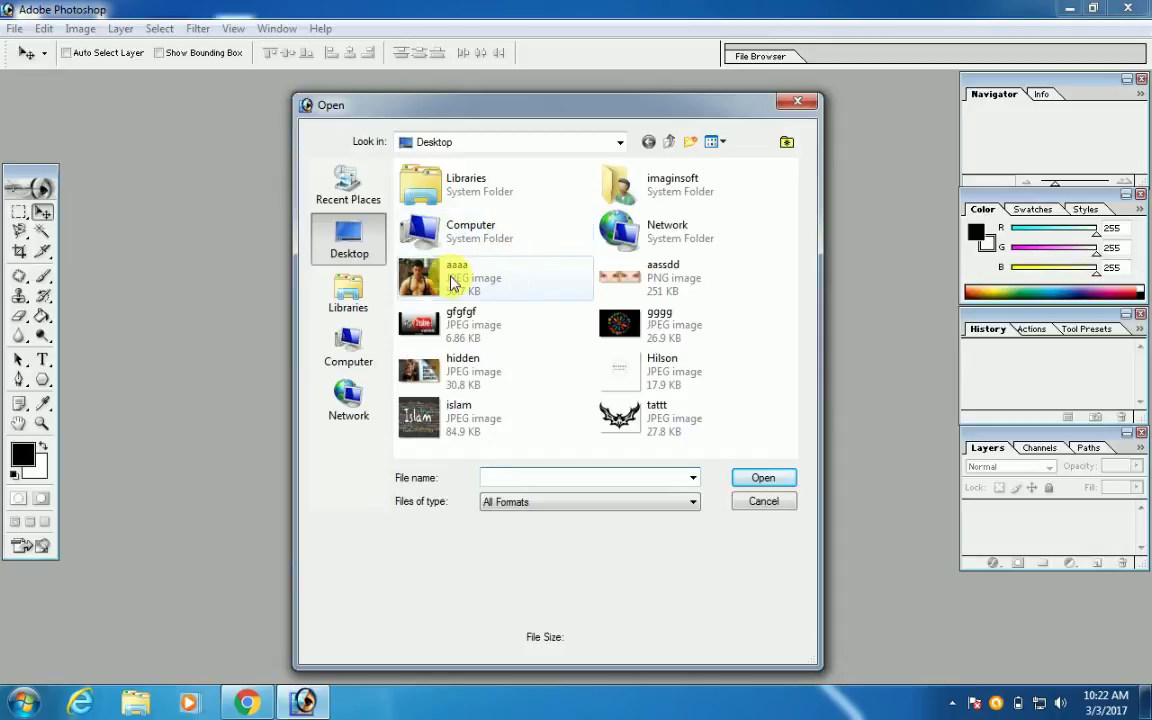
Step: Open the aaaa JPEG image from the Desktop and move its window nearer the middle of the workspace
left_click(453, 284)
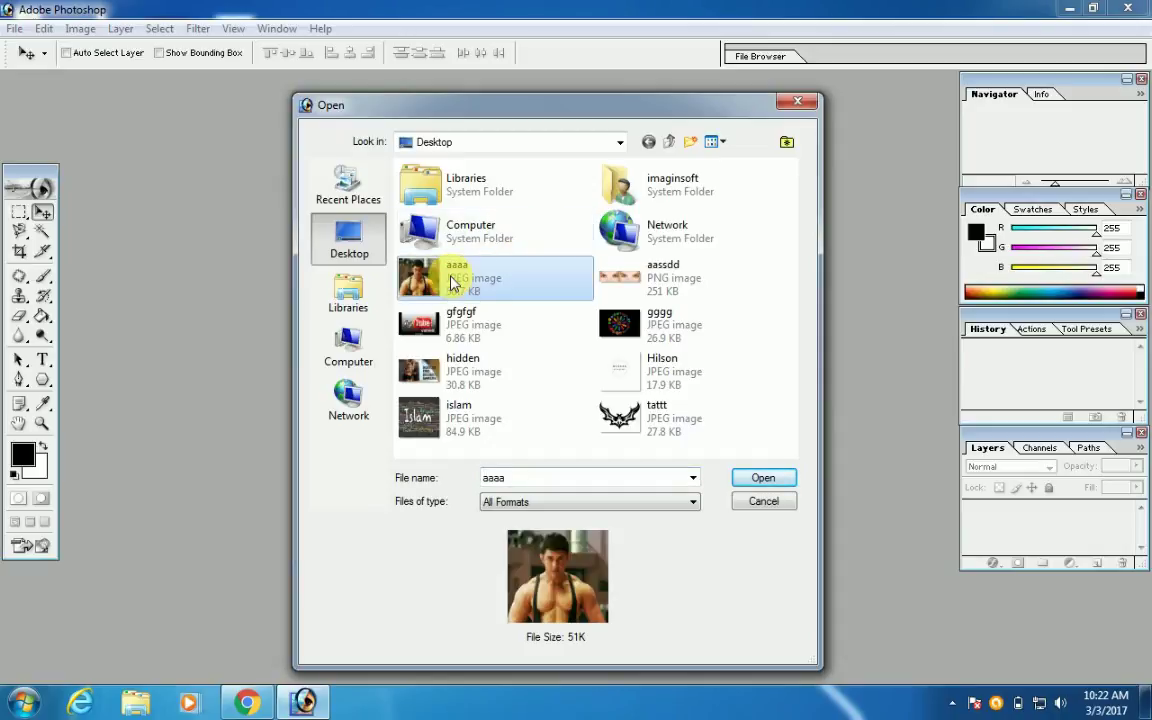
double_click(453, 284)
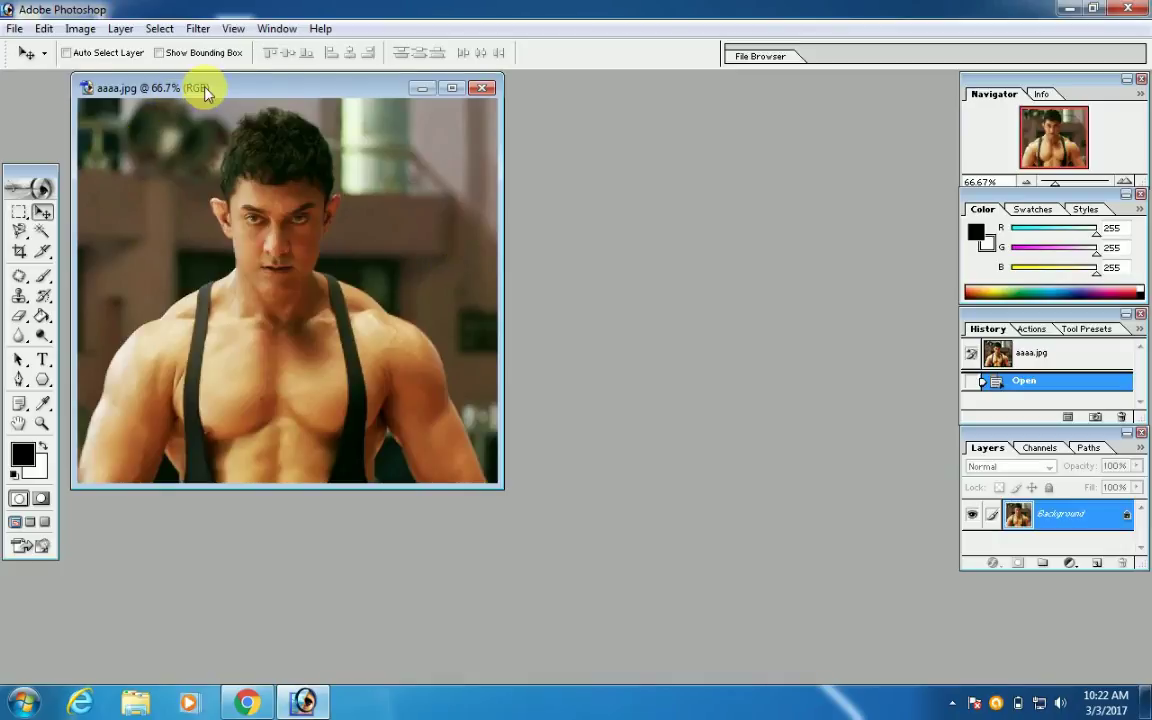
left_click_drag(205, 90, 393, 118)
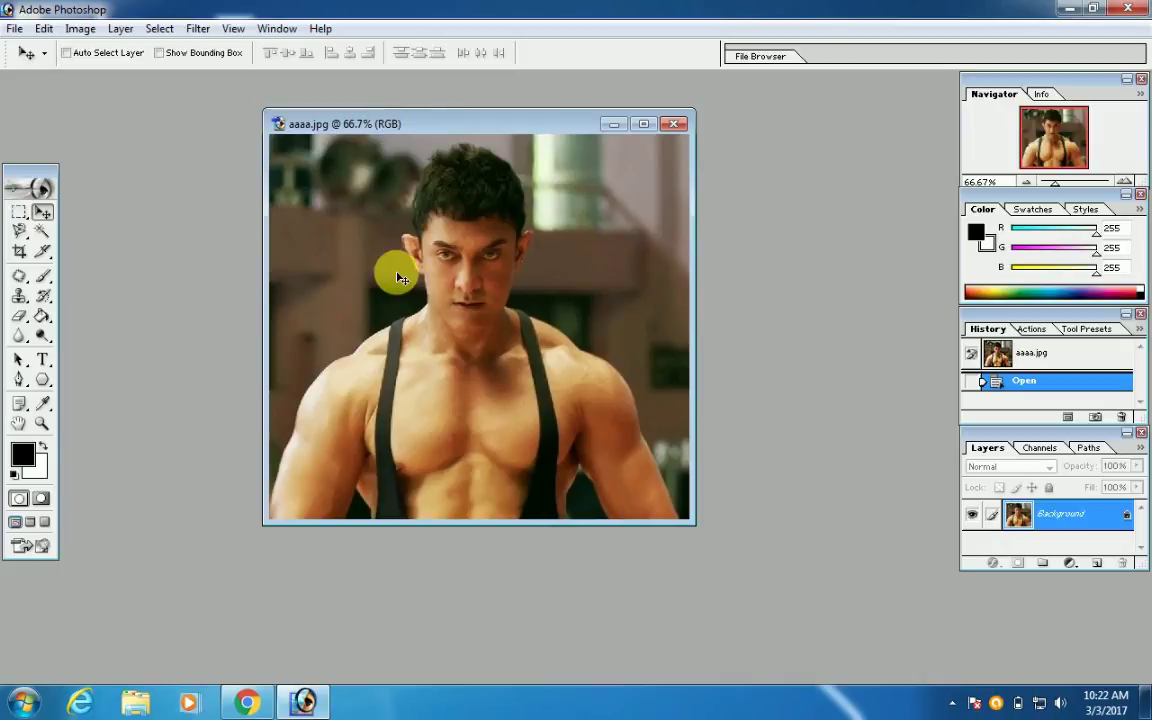
Step: Duplicate the photo's background onto a new layer, and make room for the layer list and a second image window
key("ctrl+j")
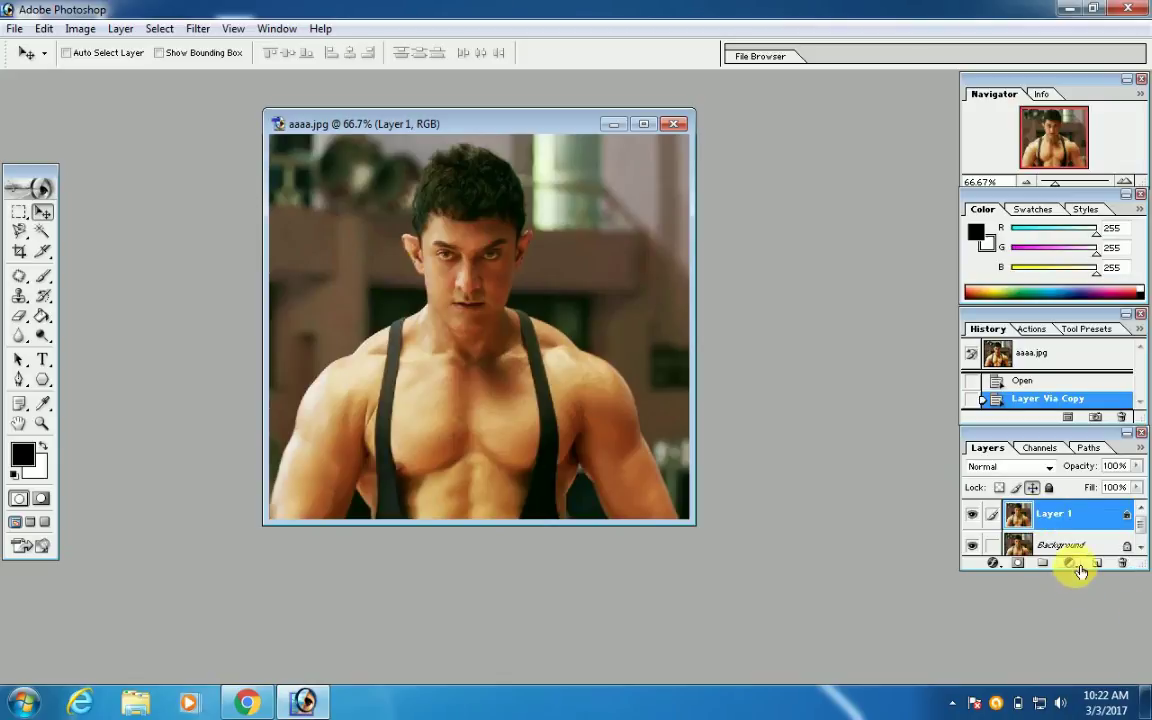
left_click_drag(1078, 568, 1058, 622)
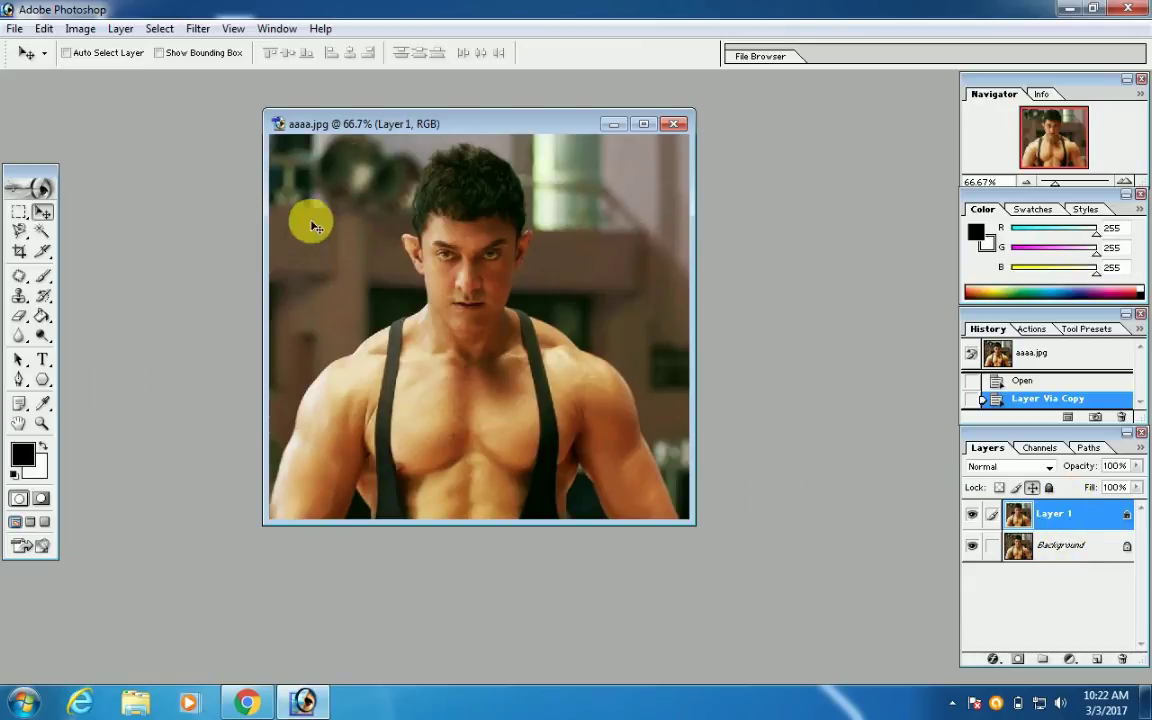
left_click_drag(400, 122, 503, 118)
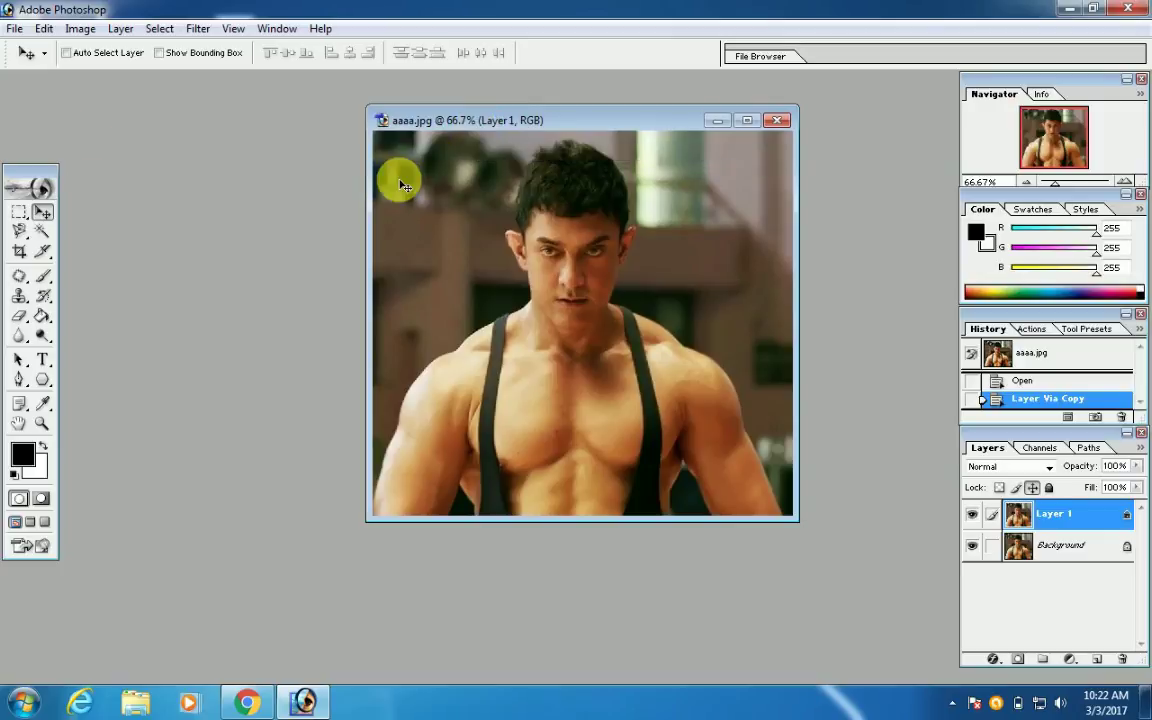
Step: Open the tattt JPEG image from the Desktop, ignoring its invalid colour profile, and position its window beside the photo
left_click(17, 29)
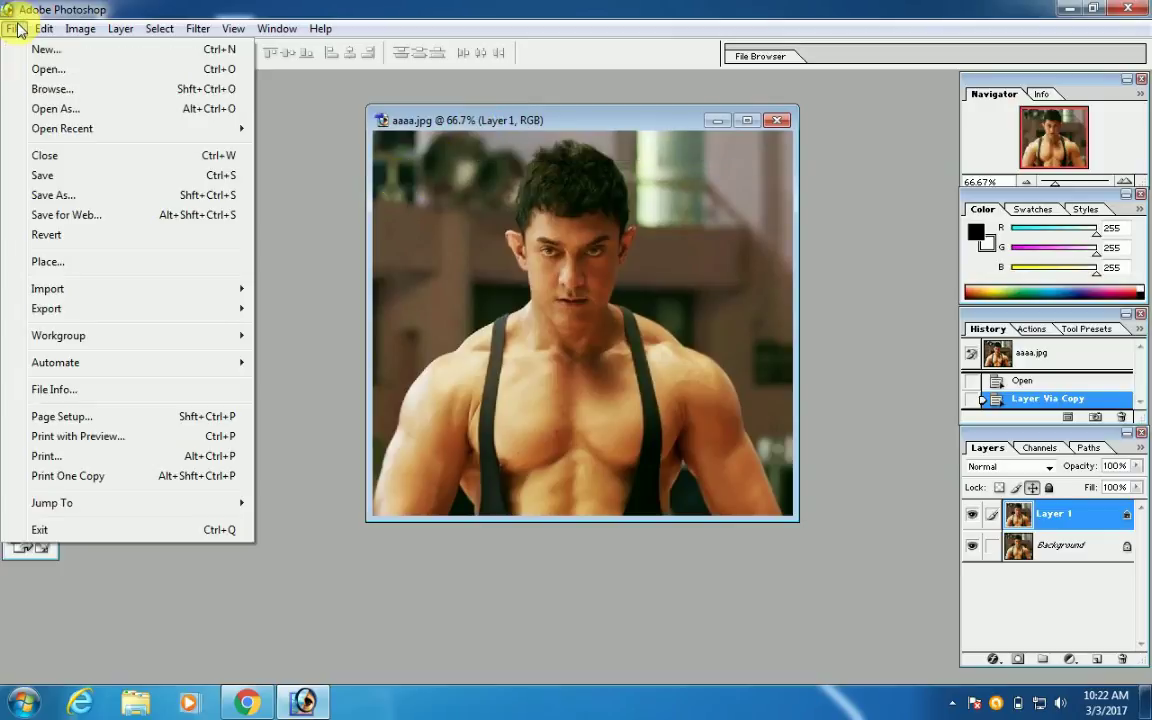
left_click(44, 69)
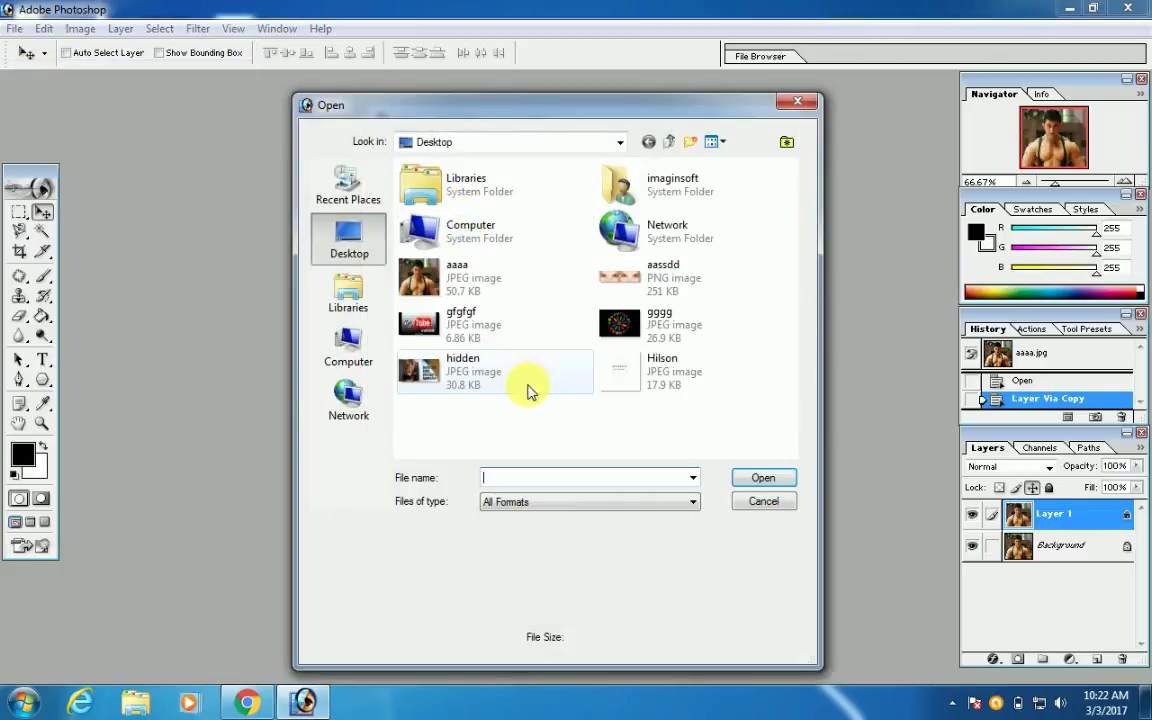
left_click(624, 420)
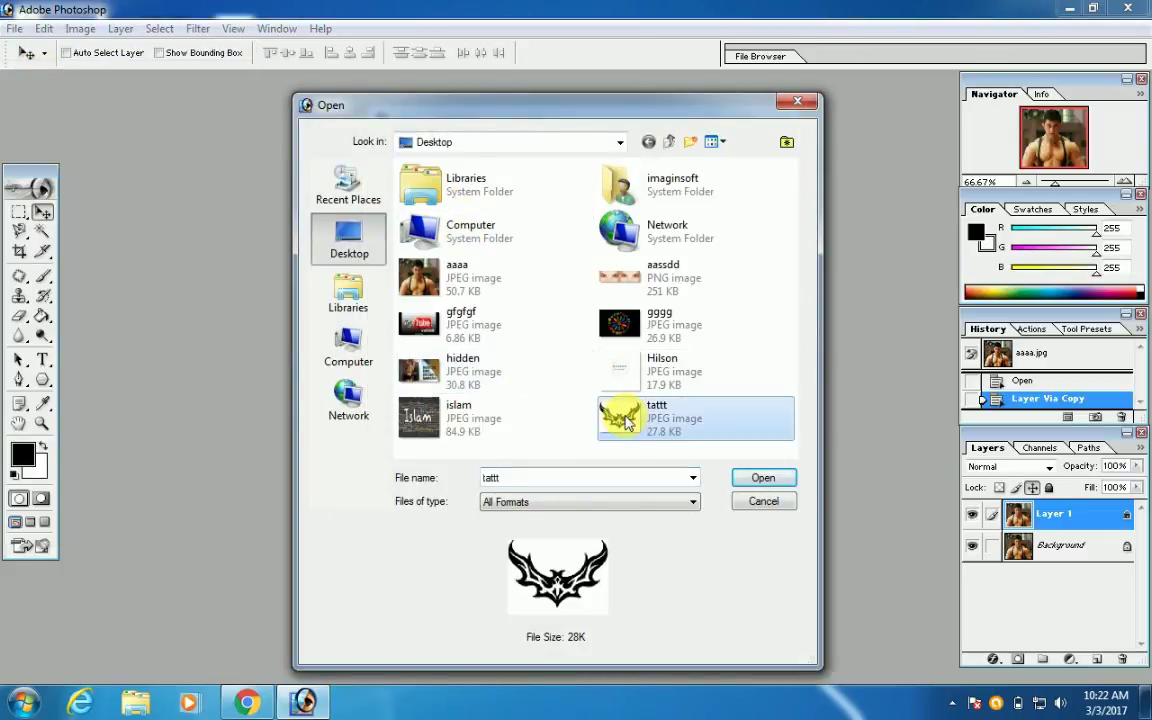
double_click(624, 420)
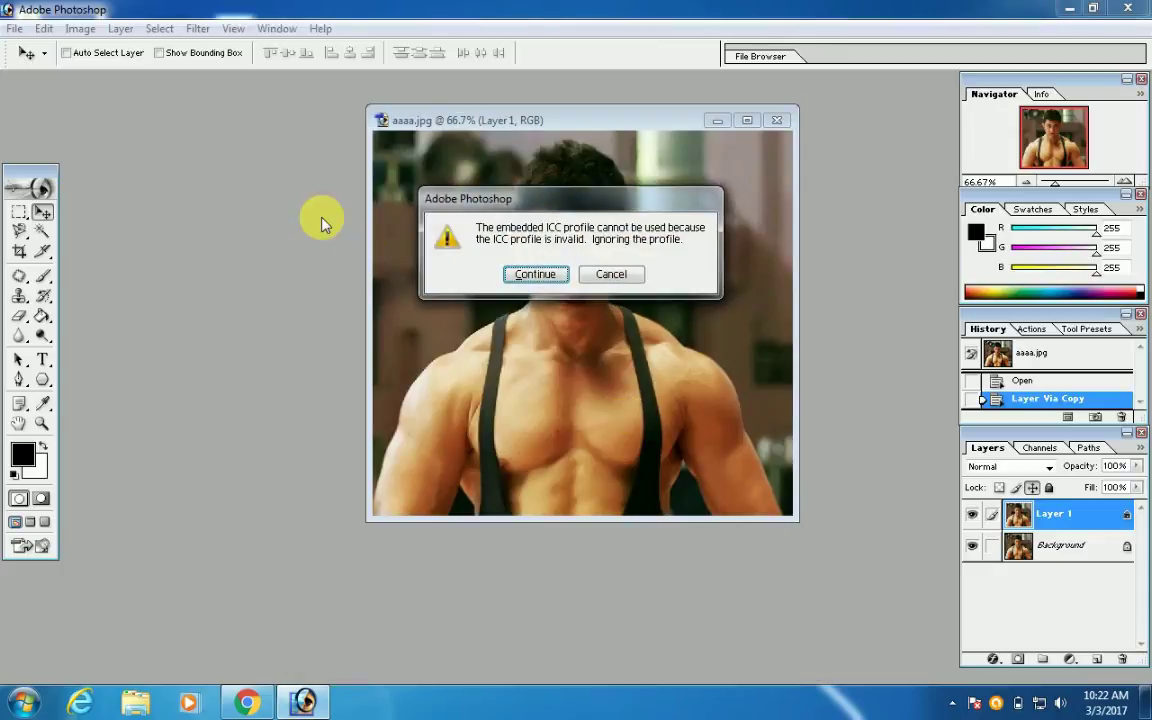
left_click(540, 275)
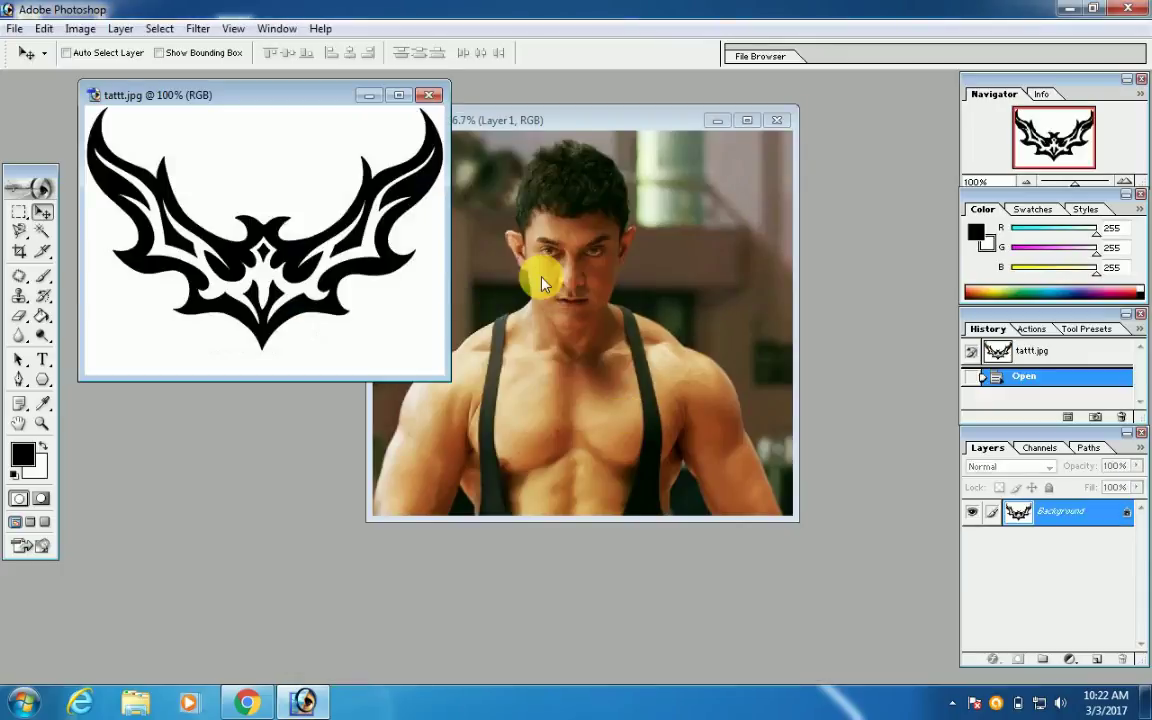
left_click_drag(333, 97, 340, 160)
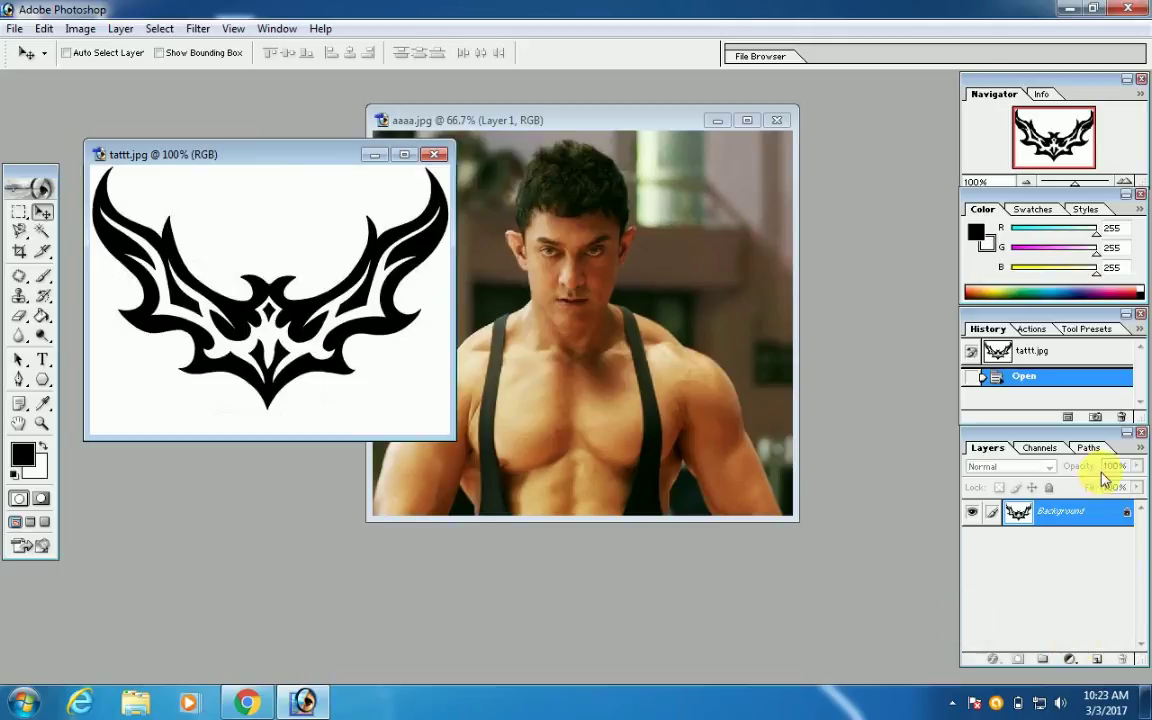
Step: Convert the tattoo image's locked background into a regular layer with the default settings
left_click(704, 260)
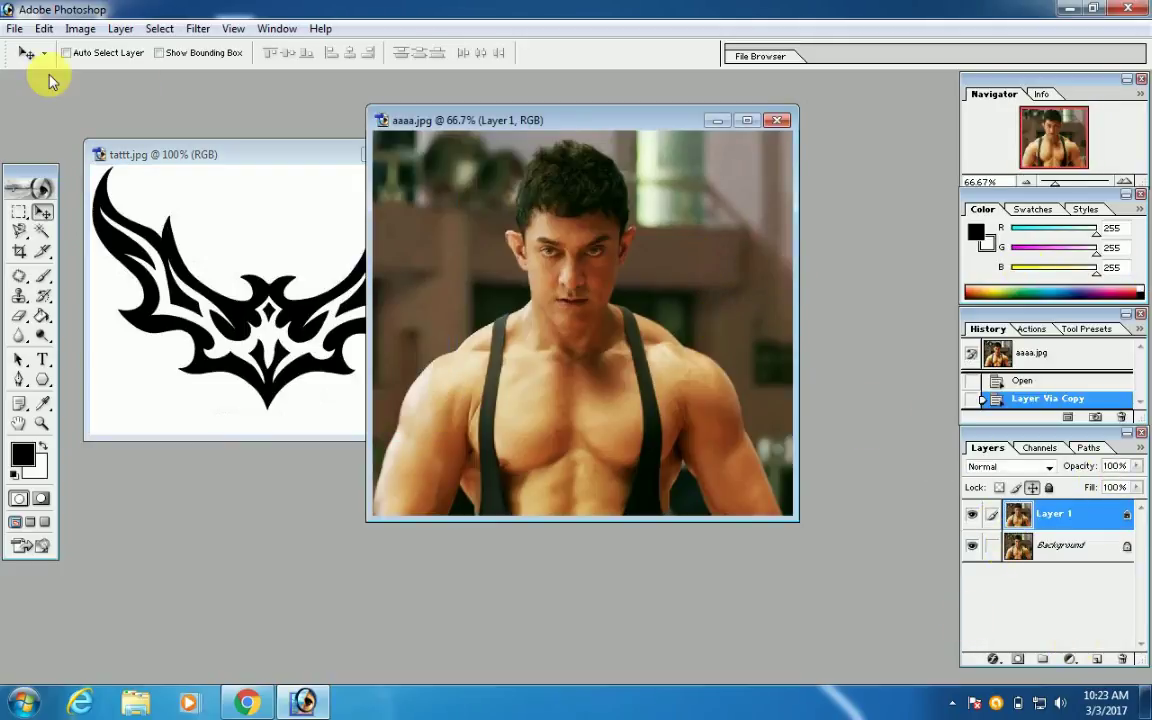
left_click(247, 193)
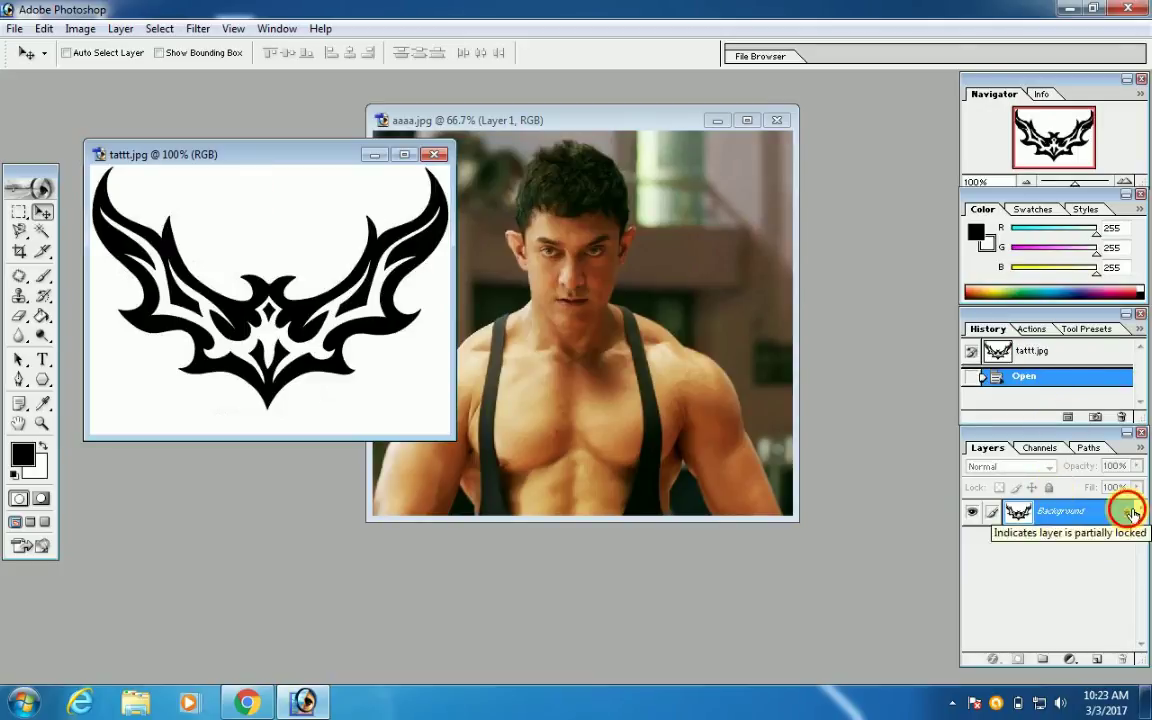
double_click(1130, 512)
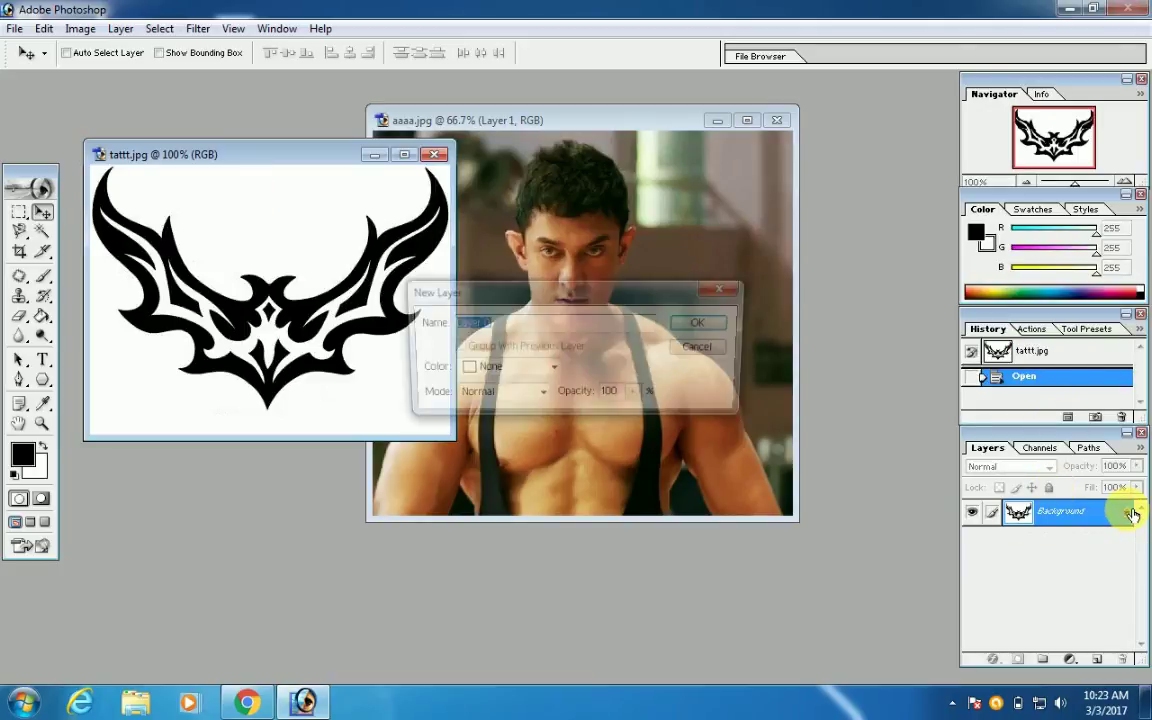
left_click(705, 324)
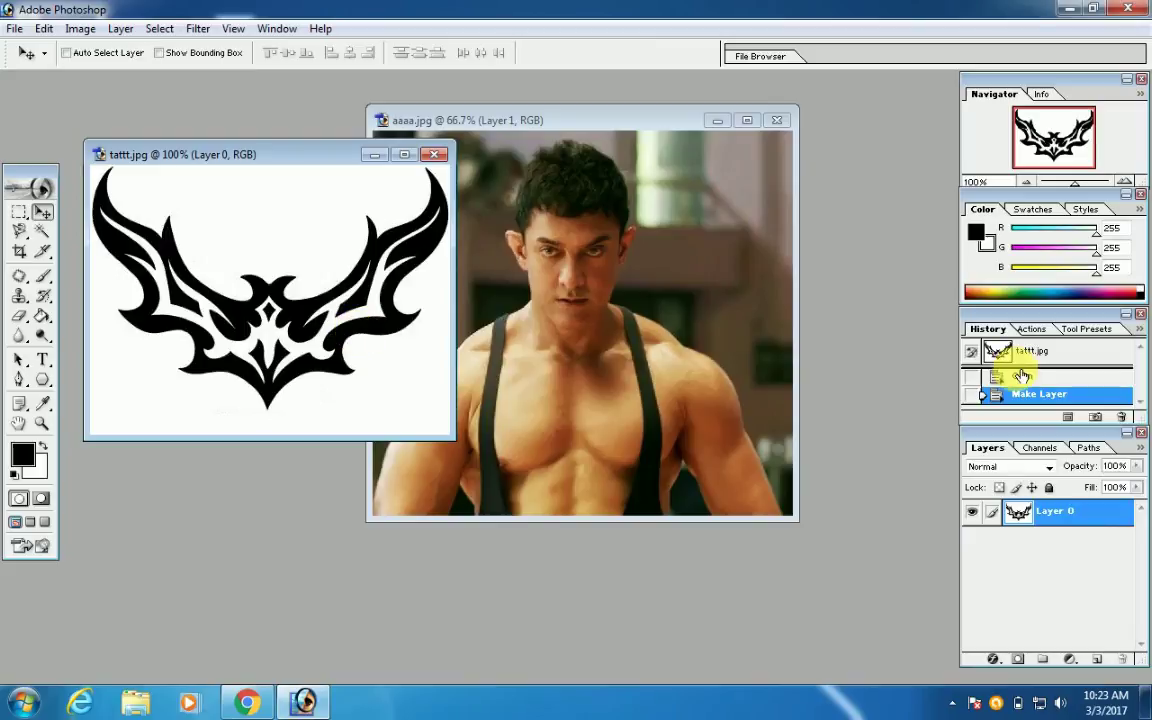
Step: Load the tattoo image's RGB channel as a selection, delete the selected white areas from the layer, and deselect
left_click(1040, 451)
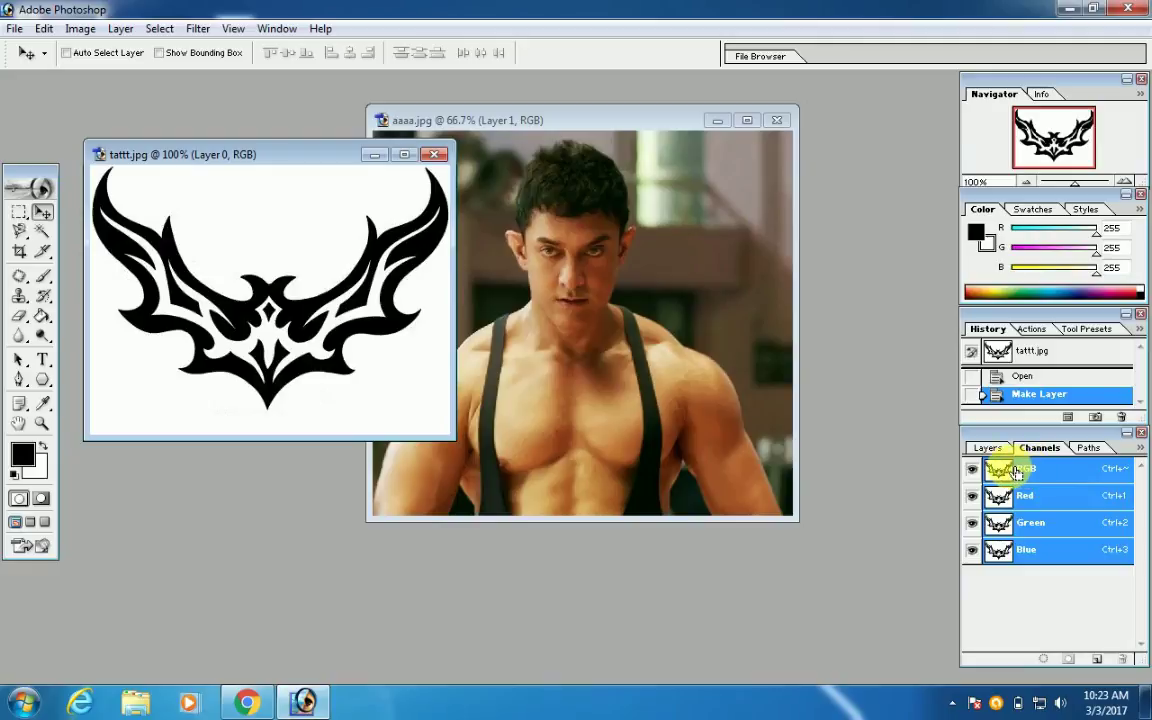
left_click(1016, 471, "ctrl")
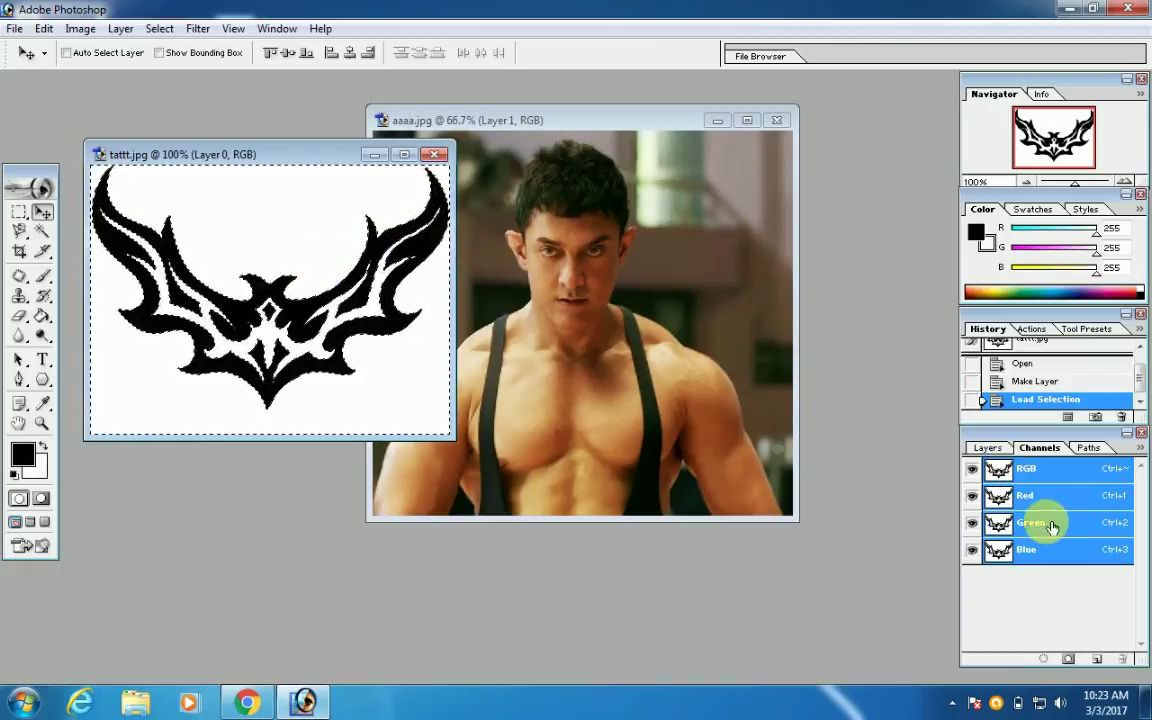
left_click(985, 449)
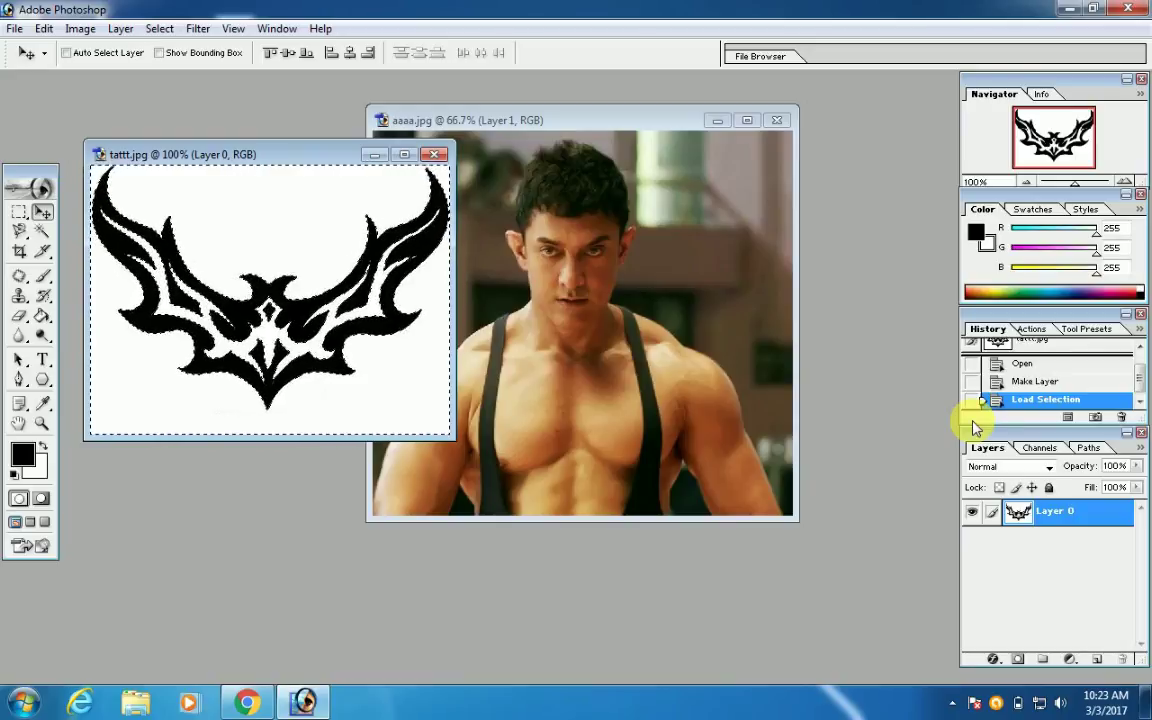
key("Delete")
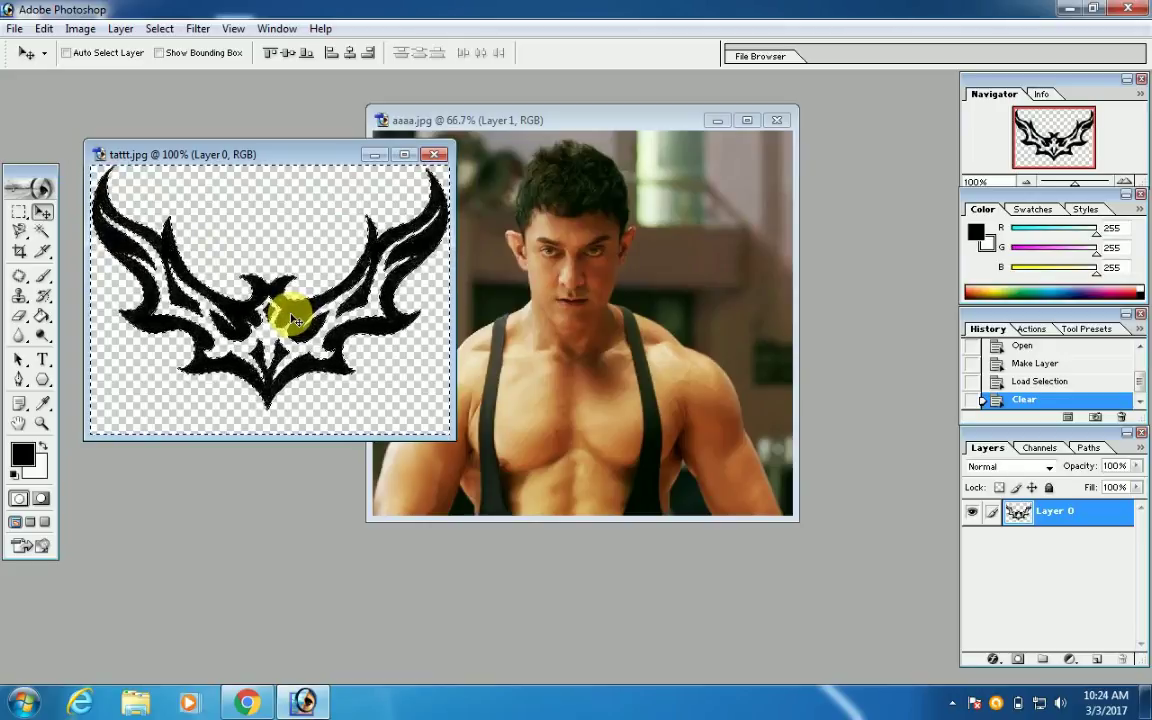
key("ctrl+d")
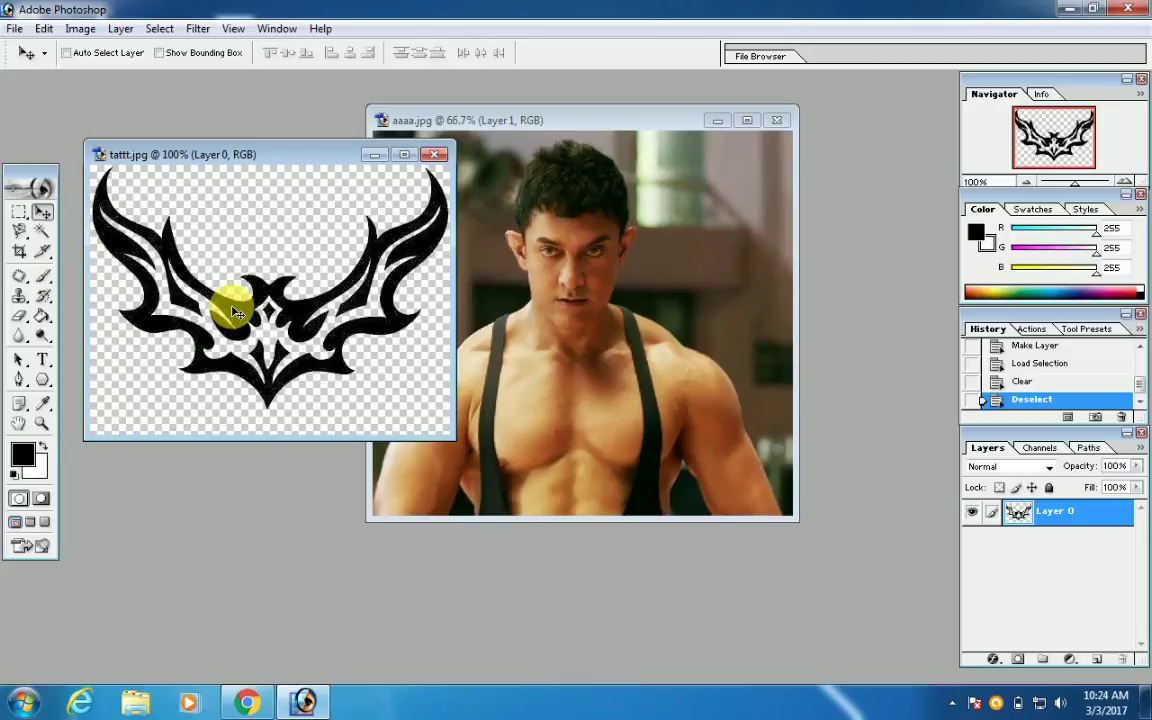
Step: Copy the tattoo layer onto the man's chest in the photo and scale it to about 59% width and 67% height
left_click_drag(236, 313, 553, 368)
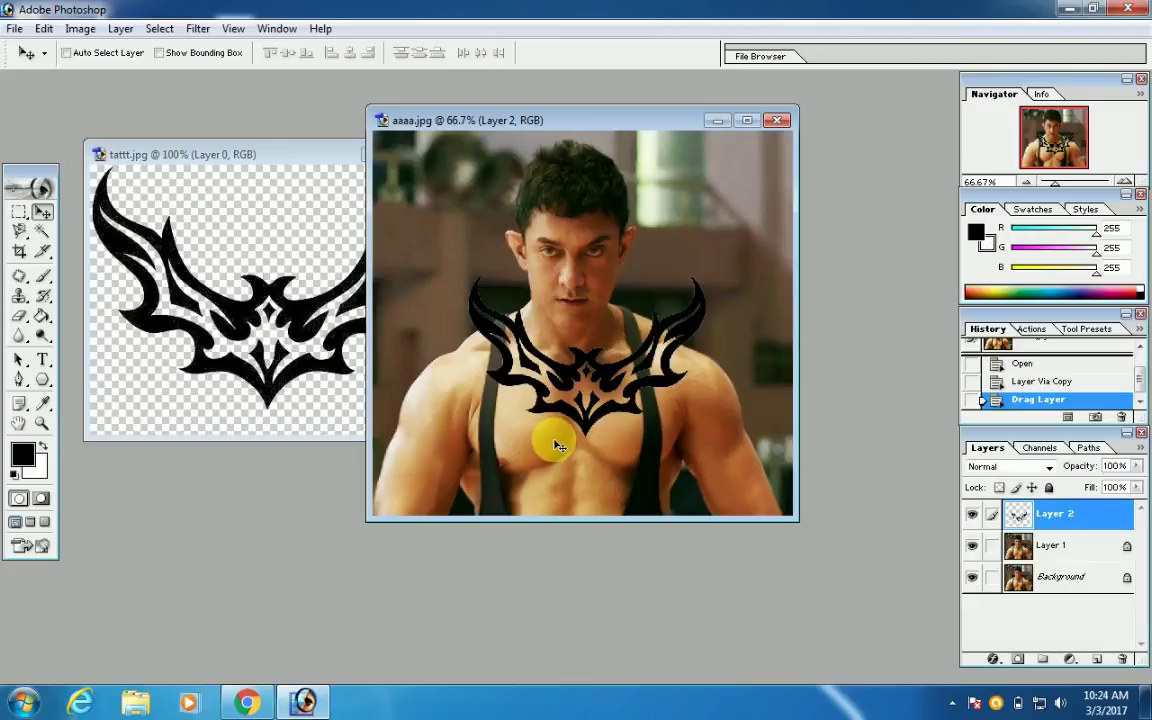
key("ctrl+t")
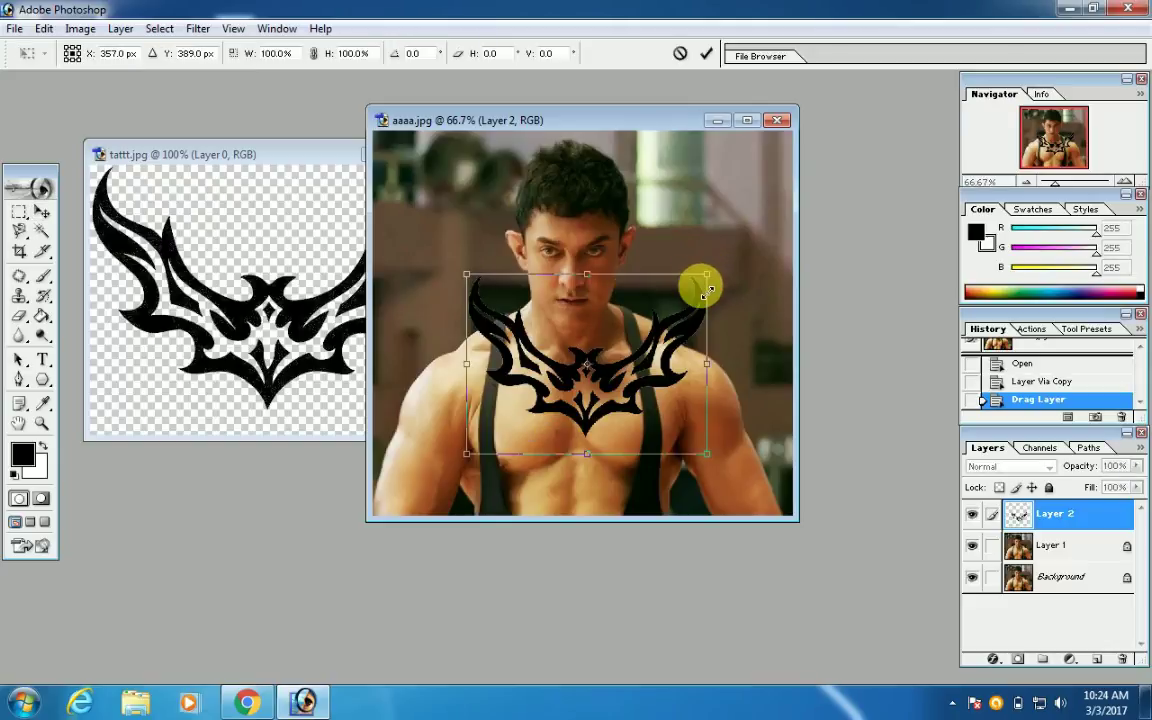
left_click_drag(707, 276, 668, 344)
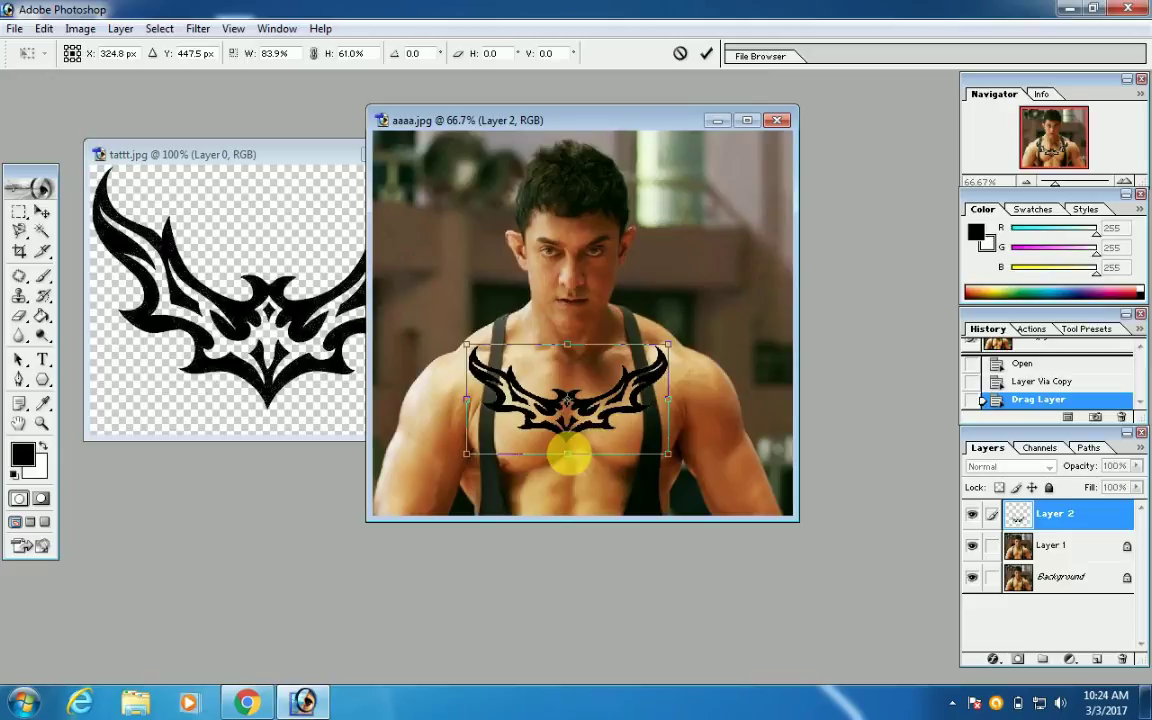
left_click_drag(572, 460, 567, 496)
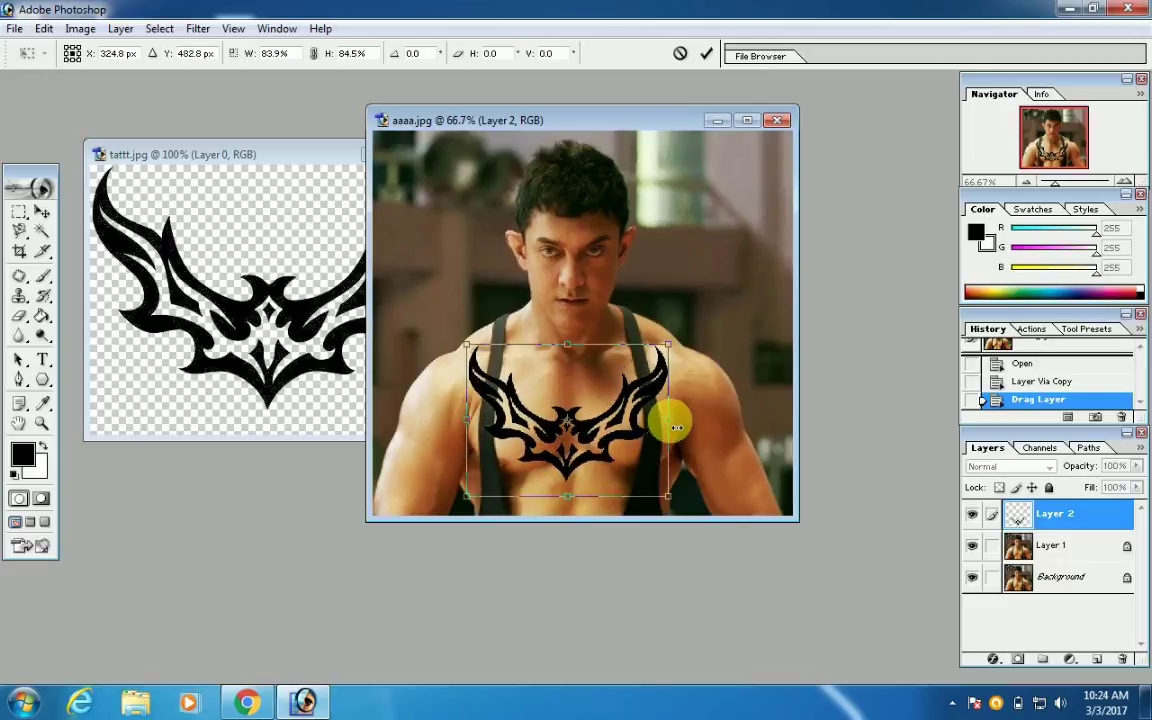
left_click_drag(665, 428, 638, 427)
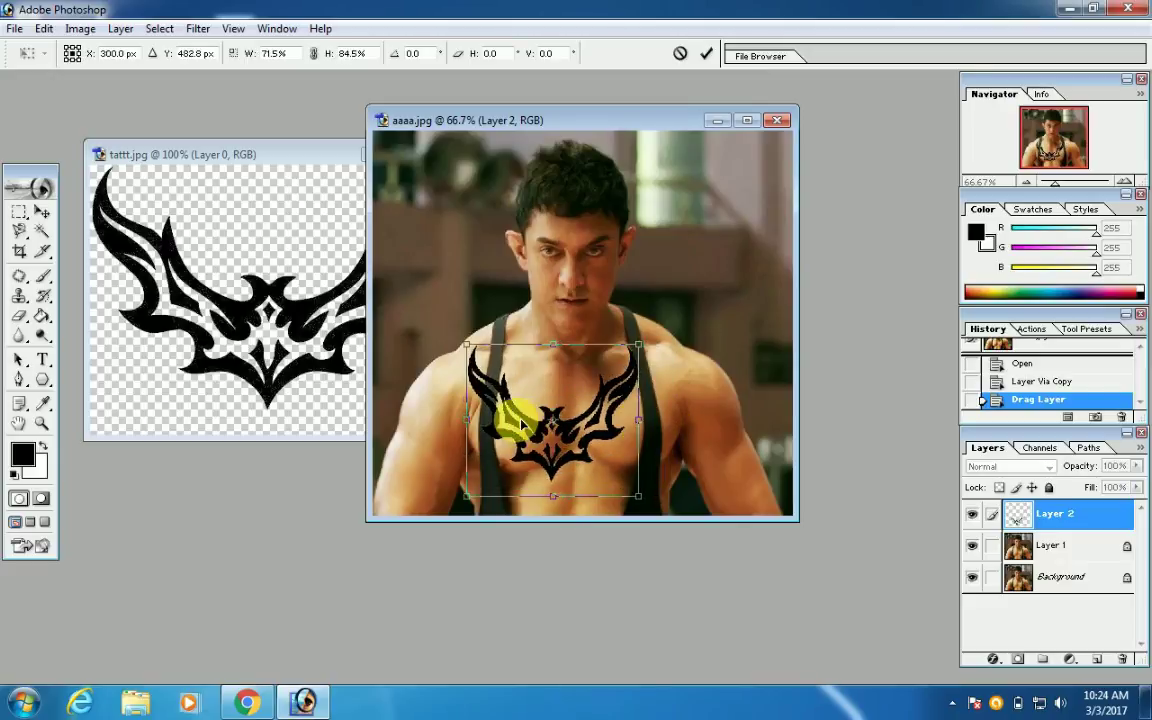
left_click_drag(471, 428, 497, 427)
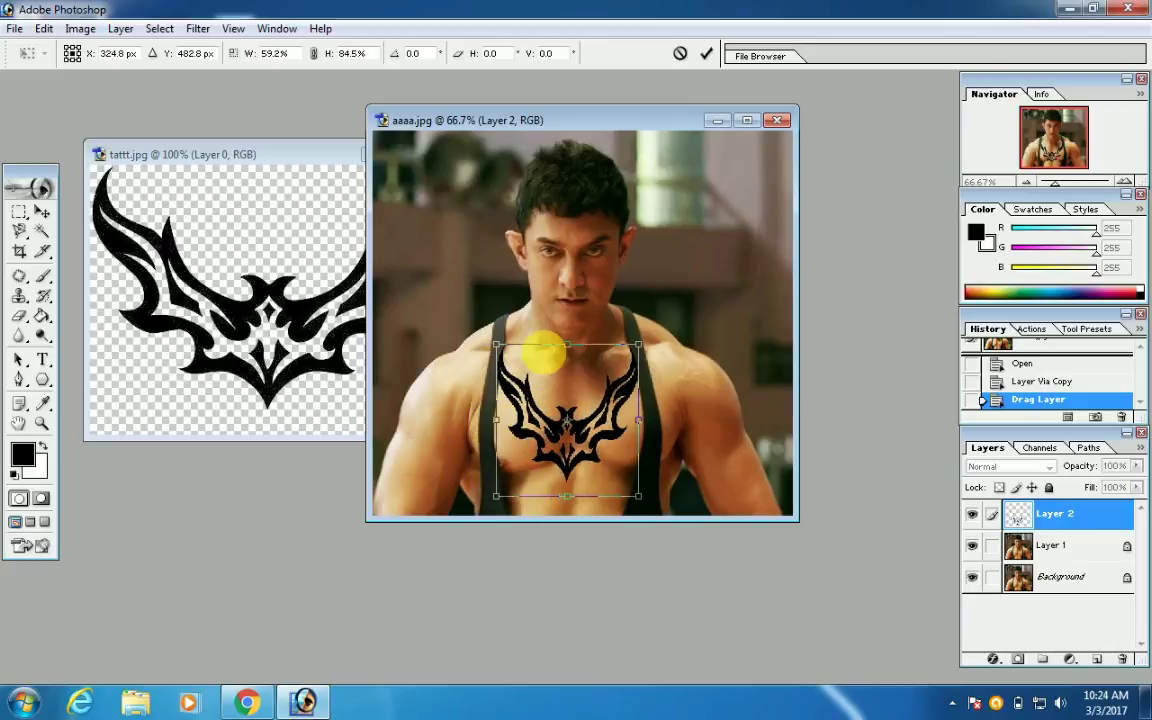
left_click_drag(577, 350, 570, 377)
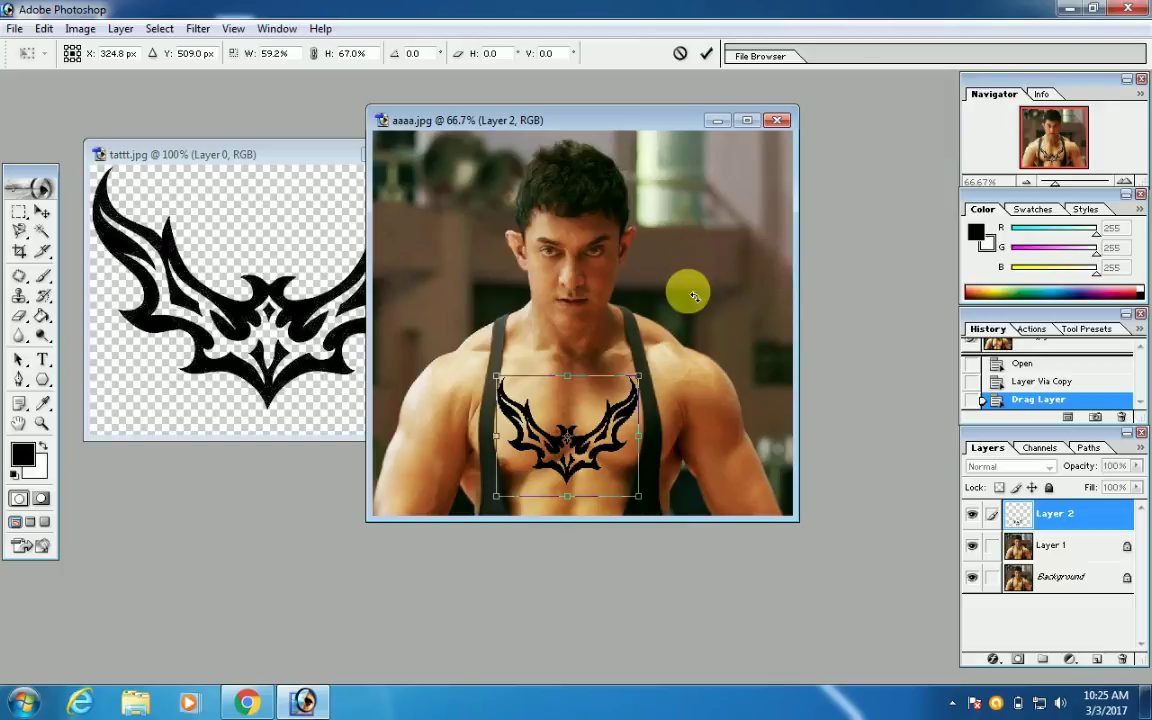
Step: Resize the chest tattoo to about 53% width and 59% height, centre it between the vest straps, and apply the transform
left_click(593, 365)
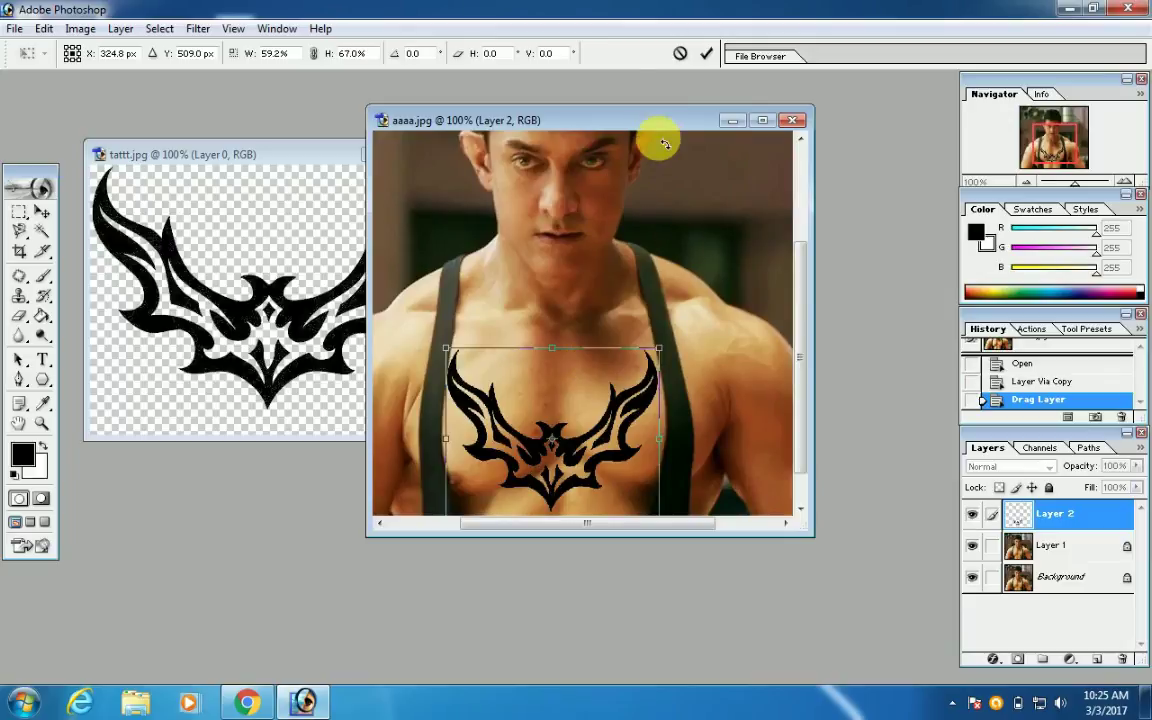
left_click_drag(816, 530, 897, 612)
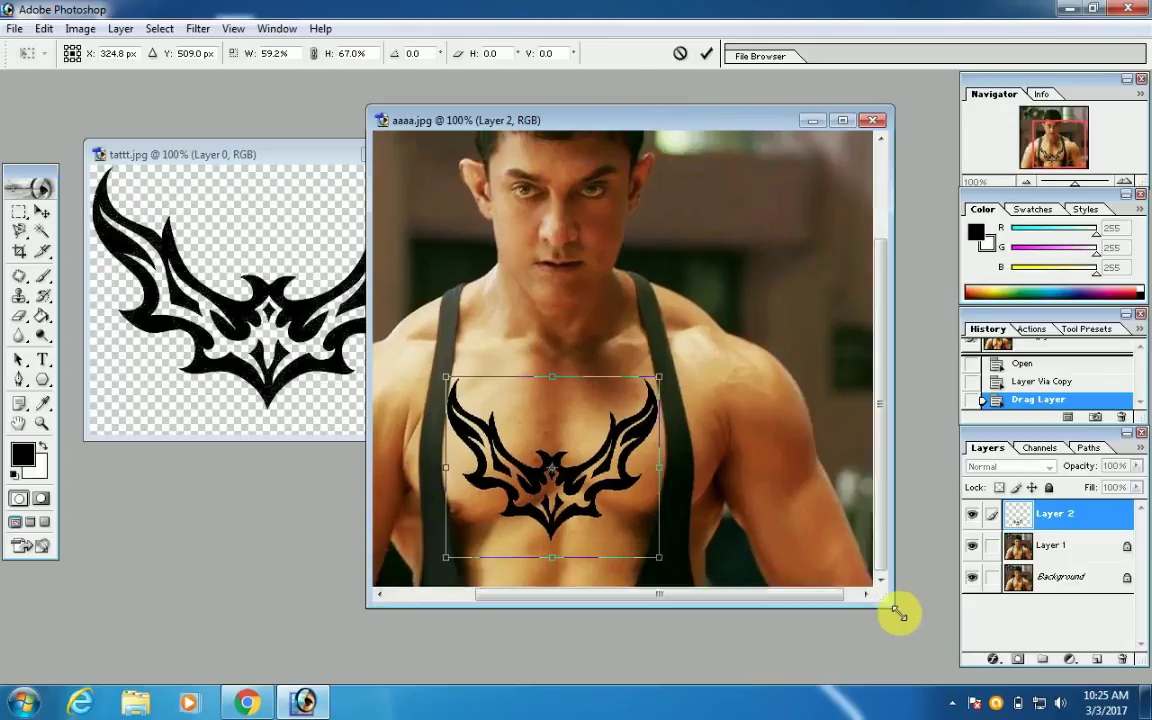
left_click_drag(367, 401, 224, 380)
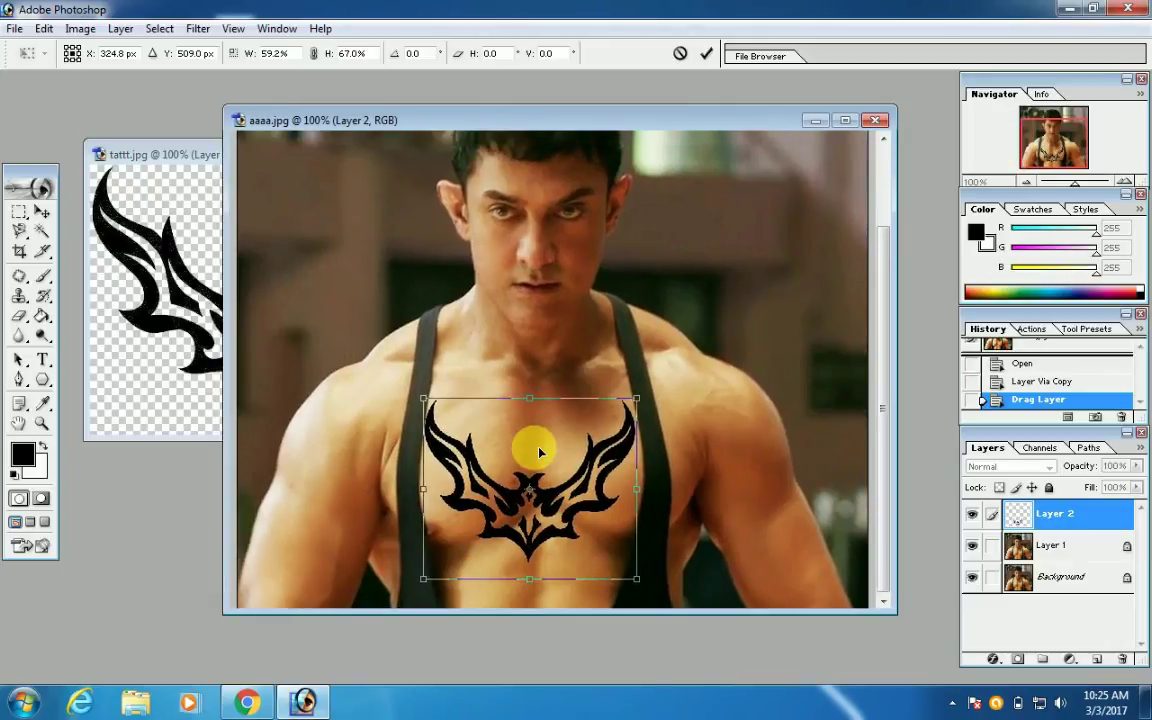
left_click_drag(637, 402, 623, 407)
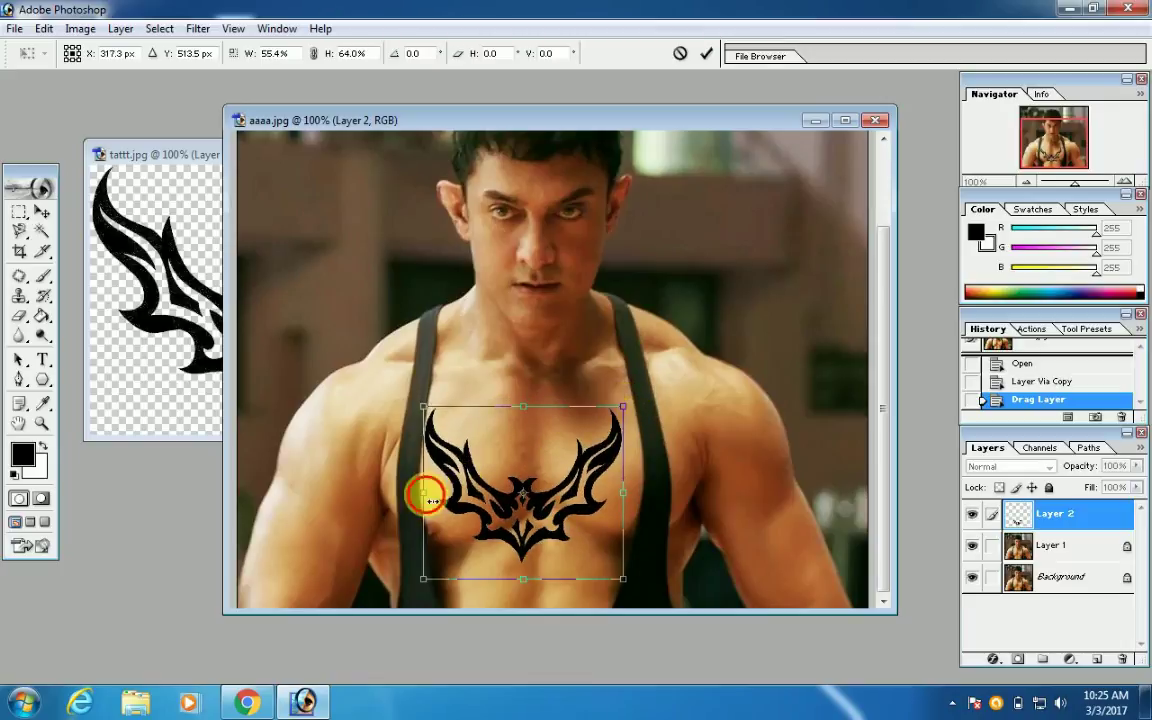
left_click_drag(424, 492, 441, 491)
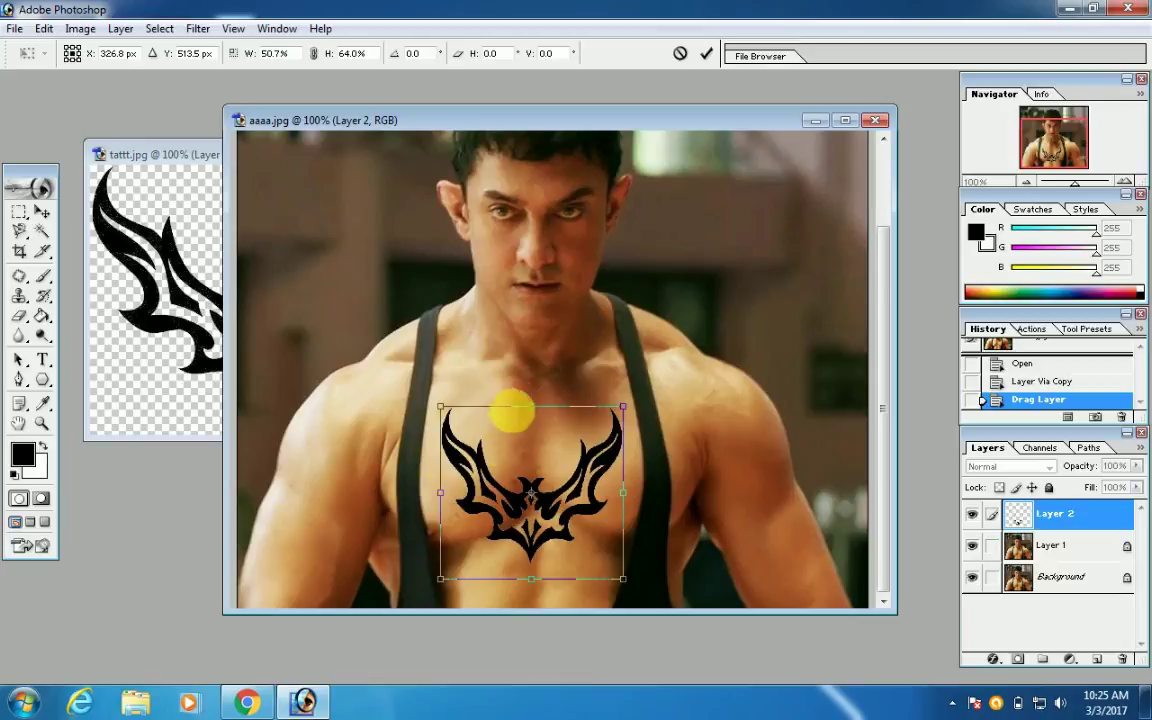
left_click_drag(530, 407, 530, 420)
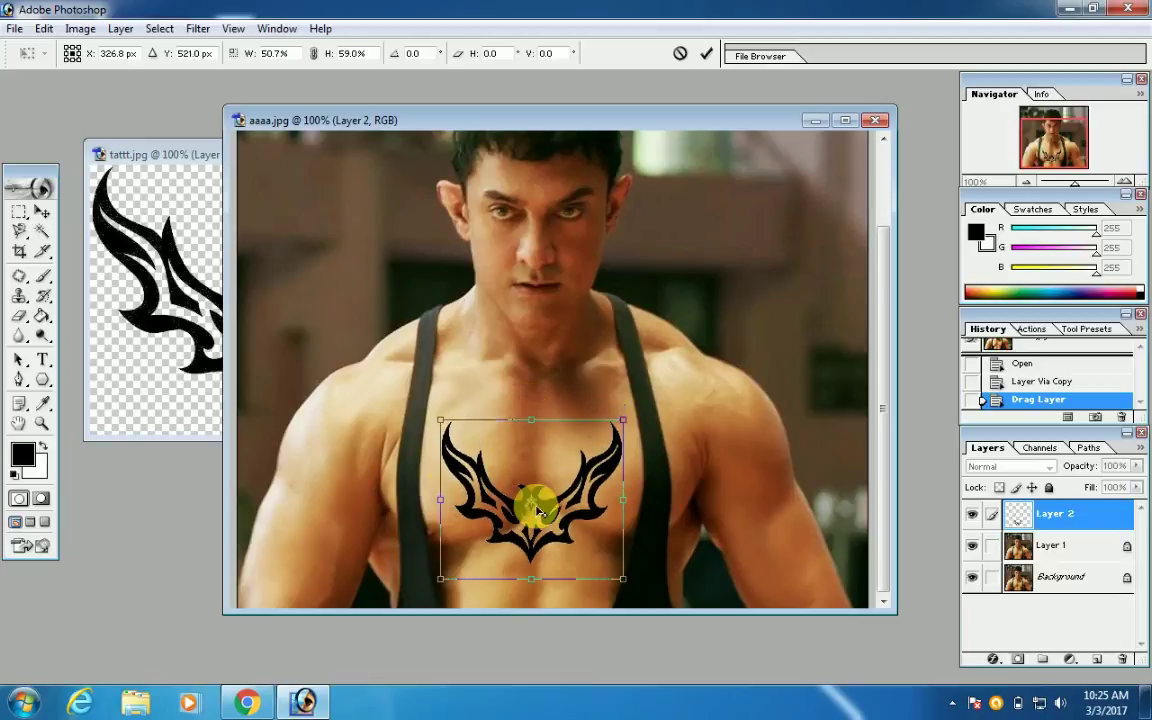
left_click_drag(540, 478, 543, 458)
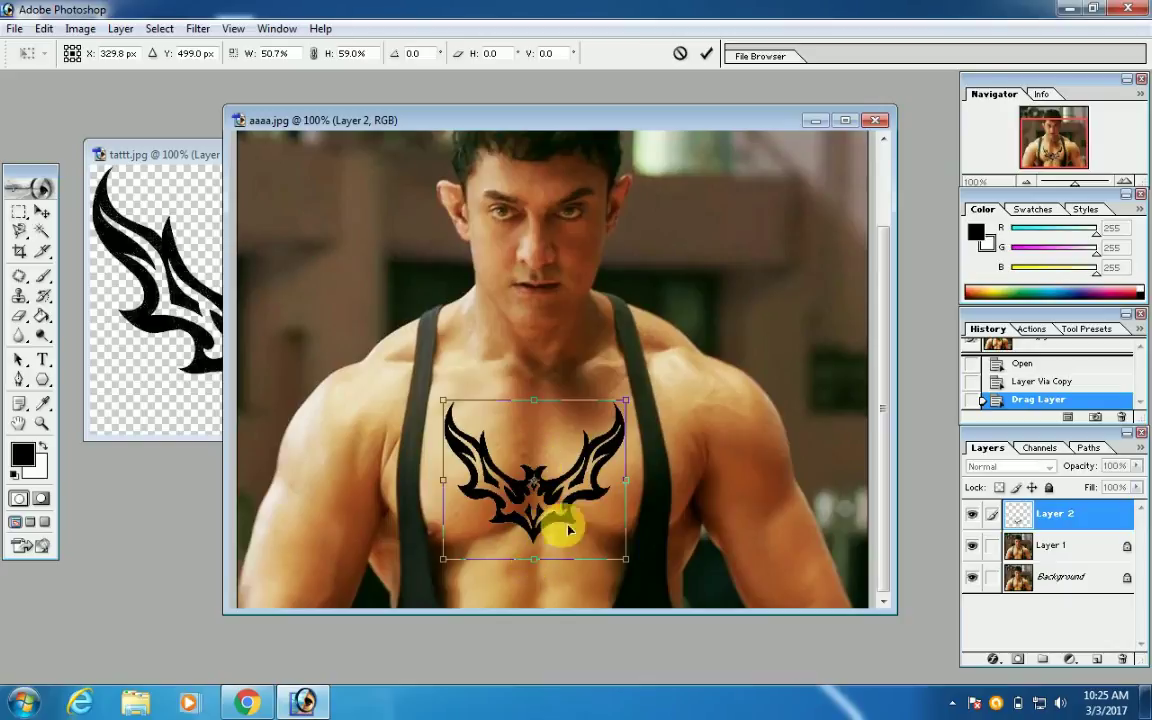
left_click_drag(628, 487, 636, 487)
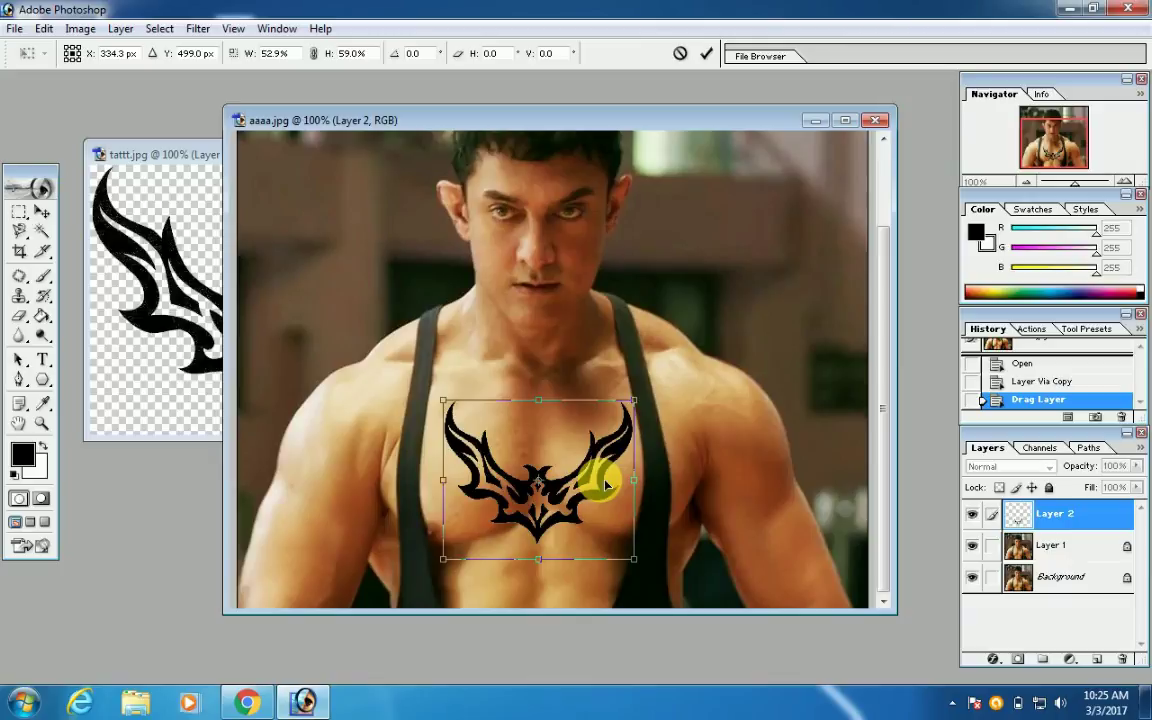
double_click(605, 485)
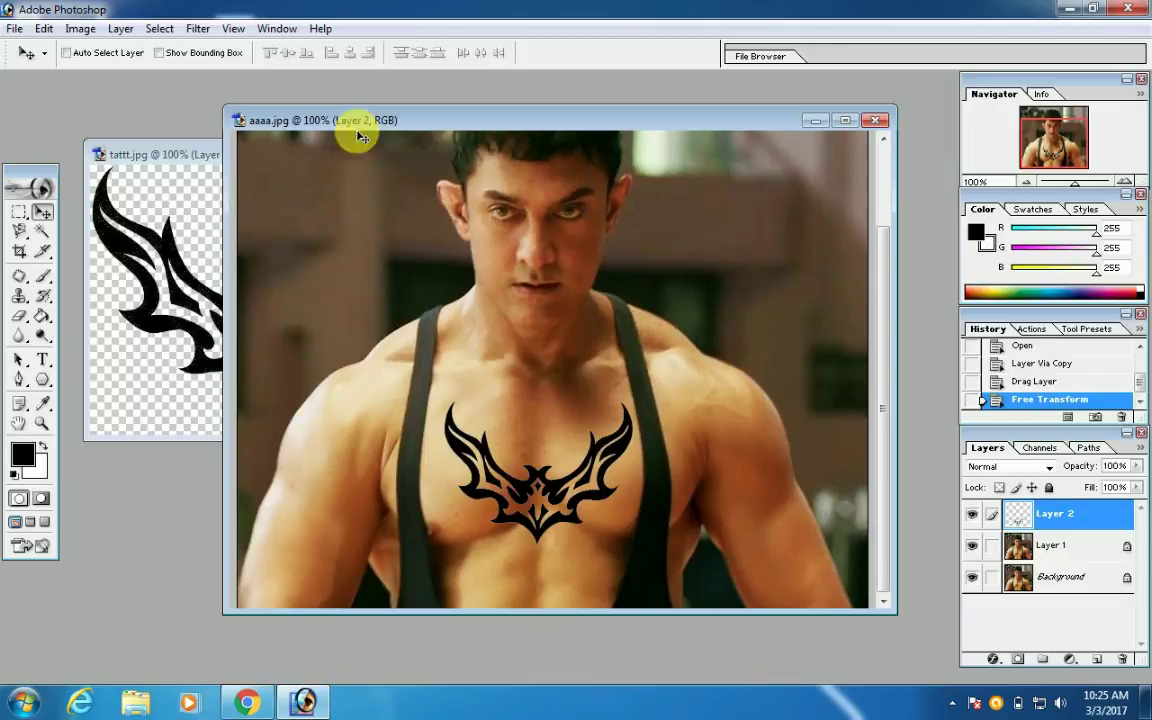
Step: Copy the tattoo layer from tattt.jpg into the photo again as a second tattoo
left_click_drag(423, 122, 476, 118)
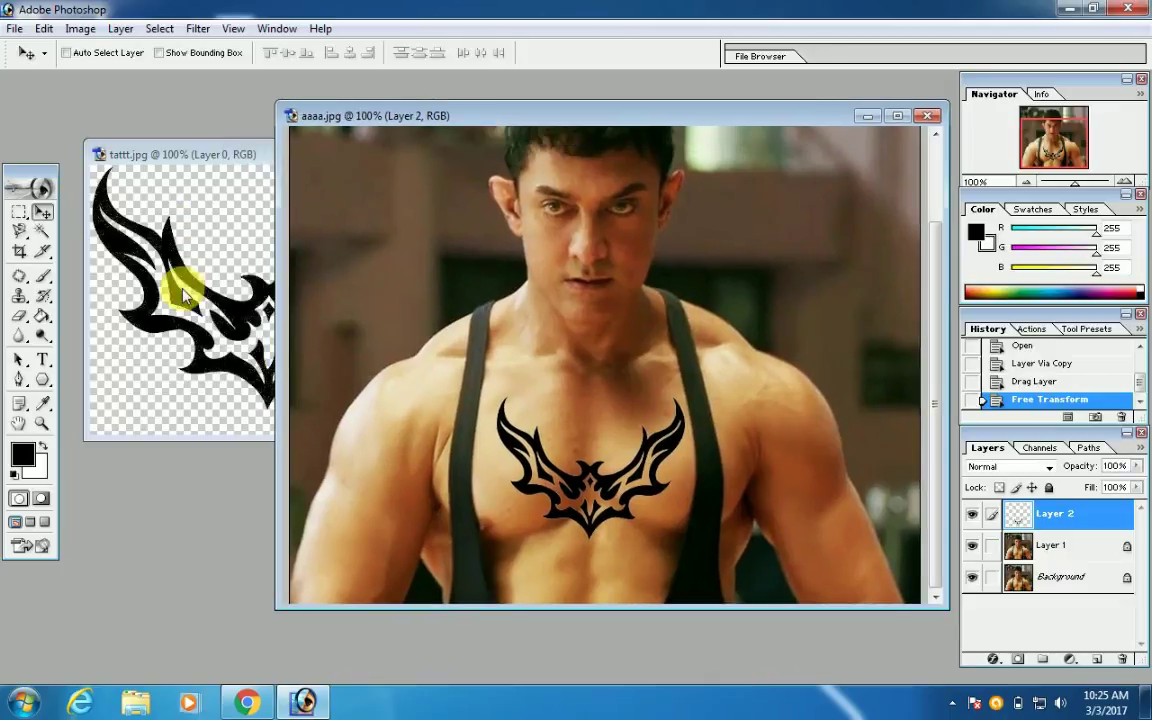
left_click(185, 295)
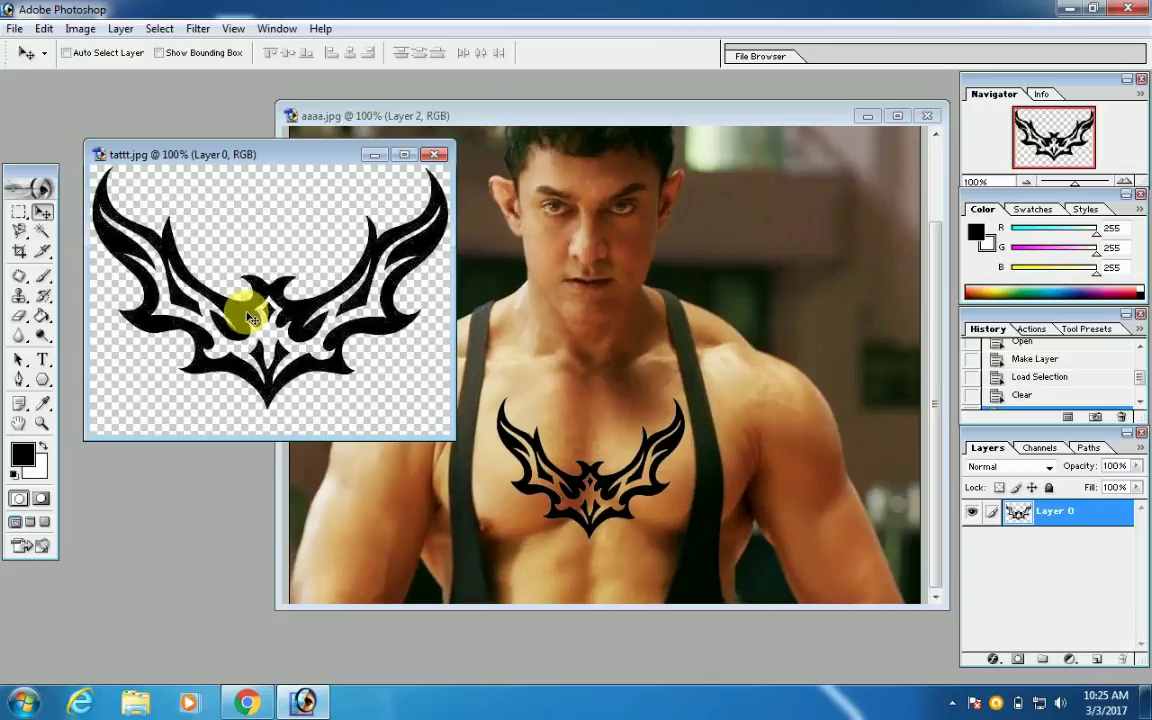
left_click_drag(251, 318, 545, 381)
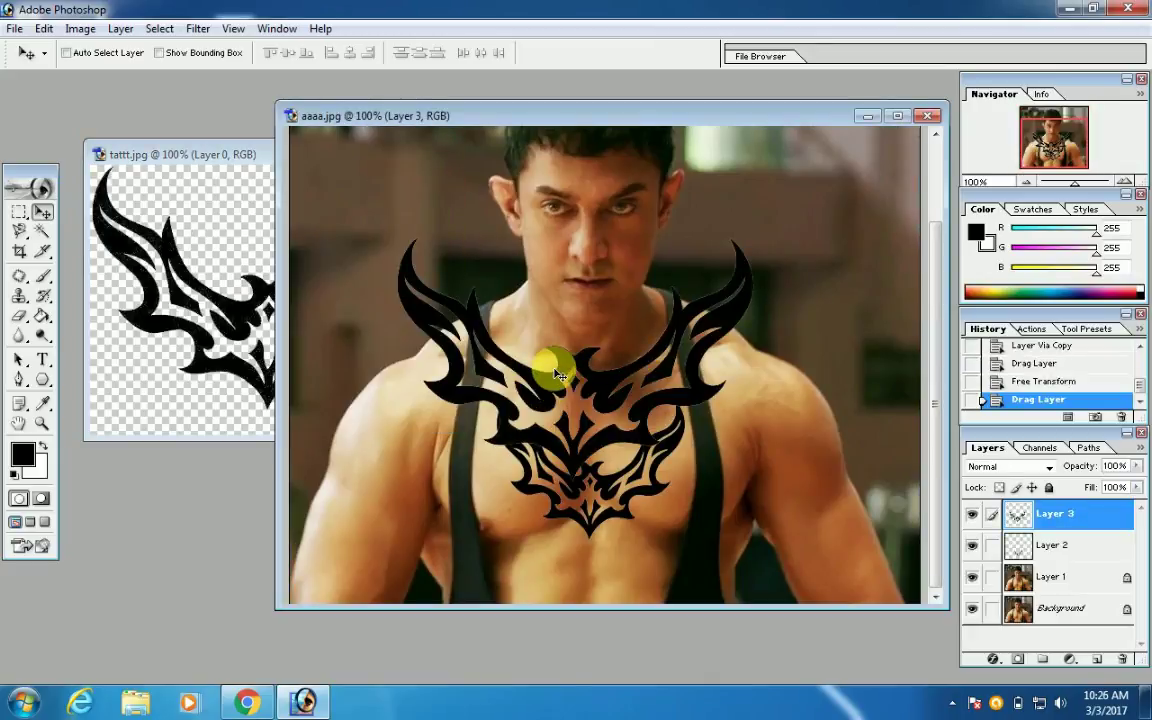
Step: Scale the second tattoo copy down to about 23.5% width and 30% height with Free Transform
key("ctrl+t")
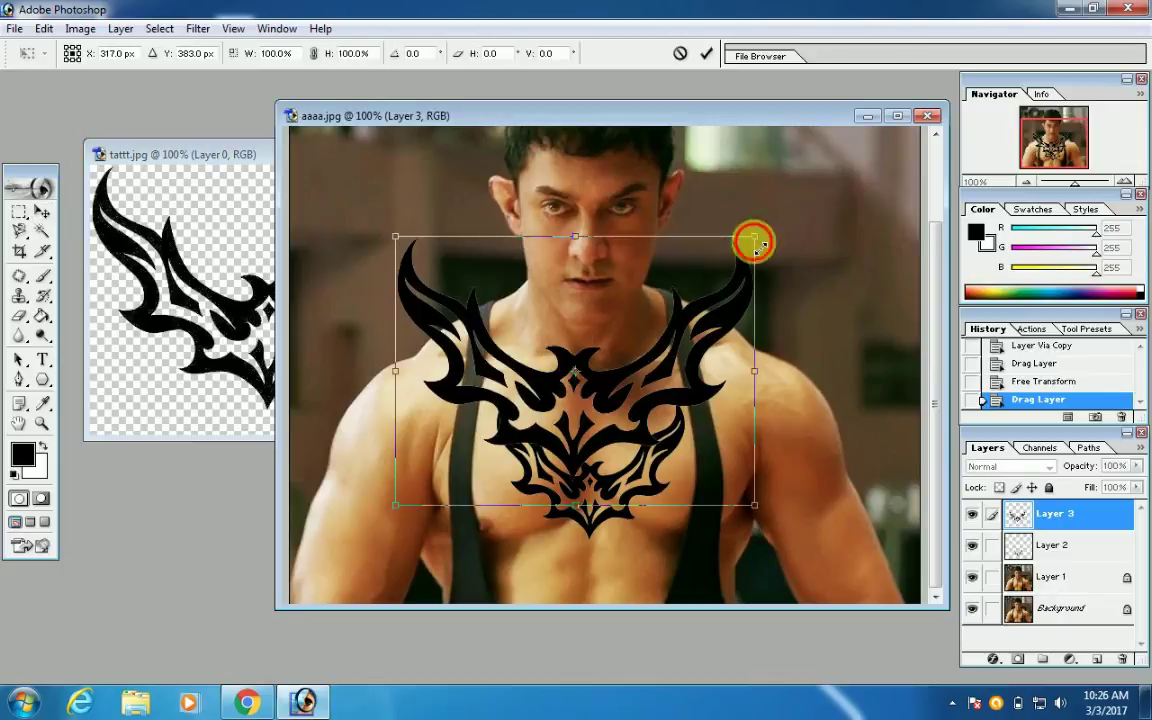
left_click_drag(755, 243, 634, 324)
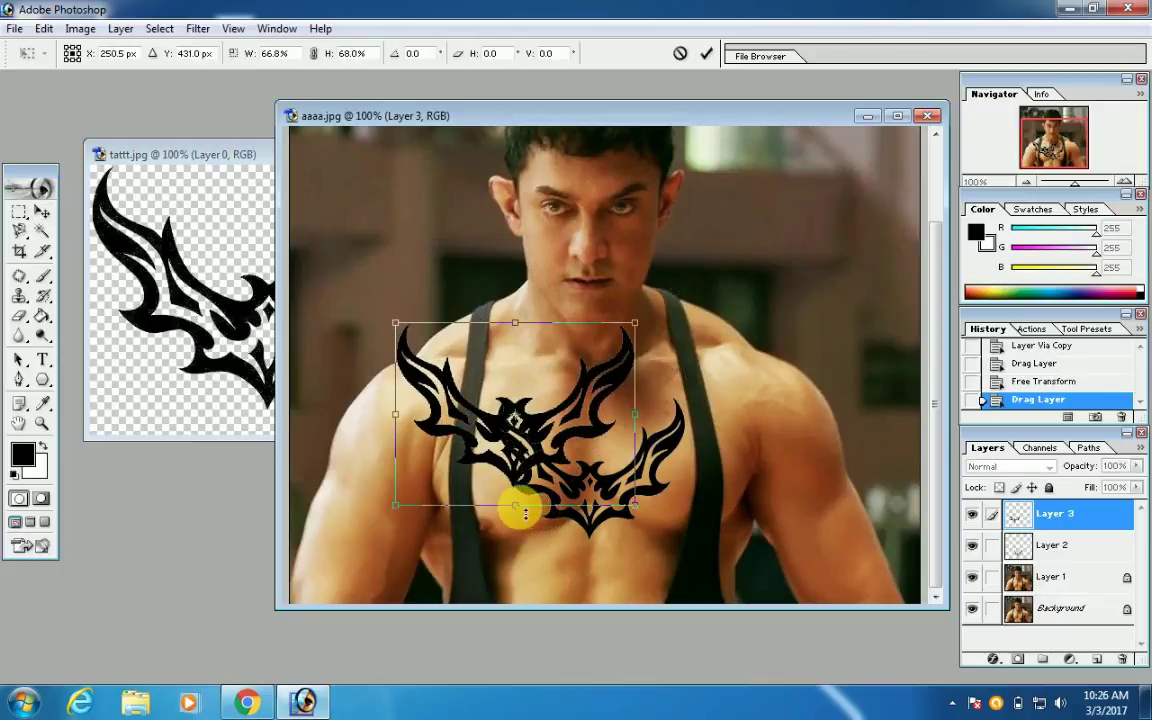
left_click_drag(517, 507, 515, 466)
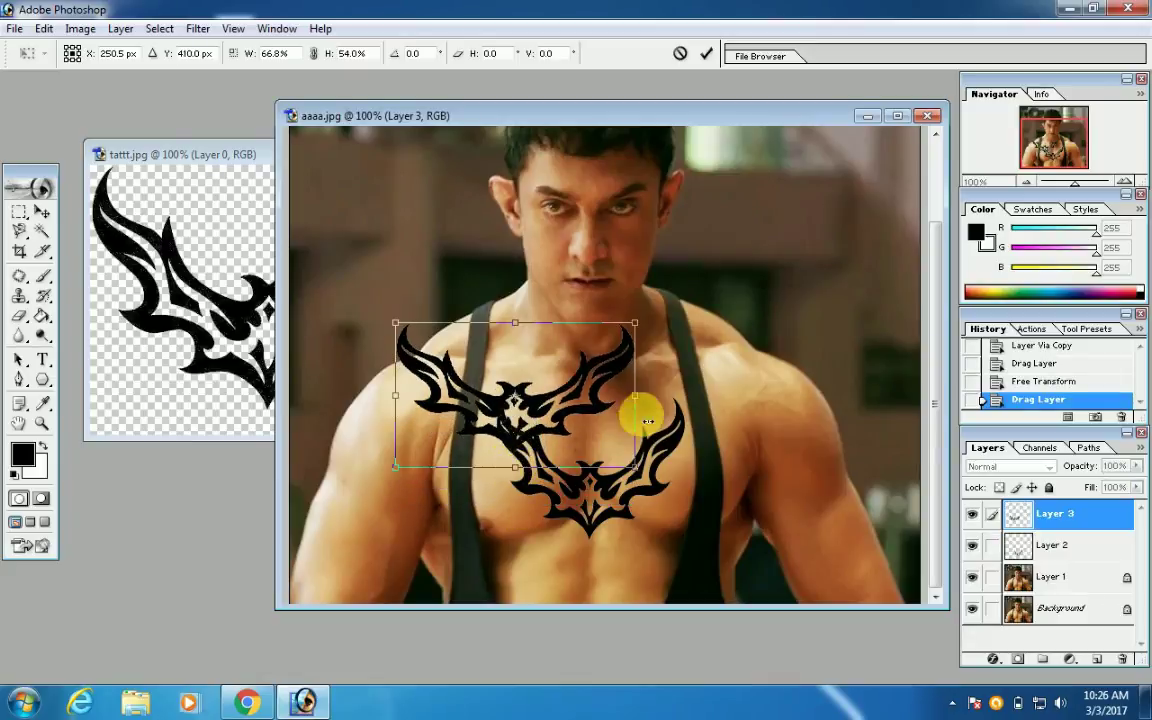
left_click_drag(636, 397, 538, 396)
left_click_drag(408, 400, 420, 398)
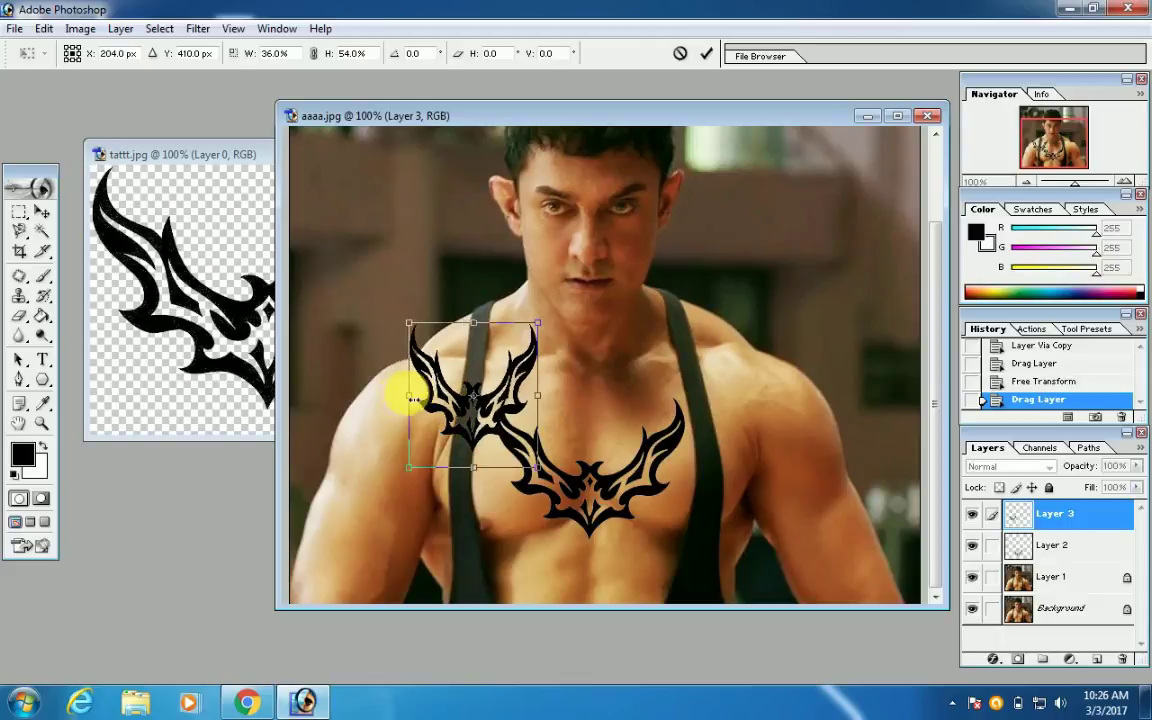
left_click_drag(479, 467, 473, 431)
left_click_drag(540, 381, 510, 380)
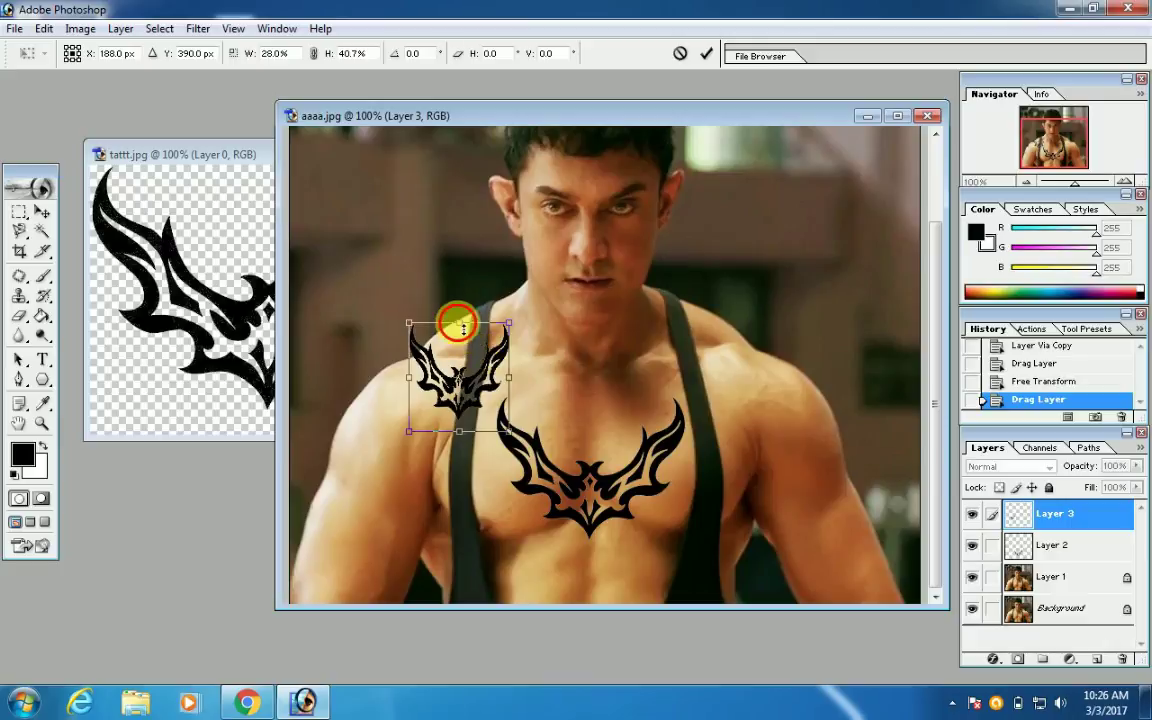
left_click_drag(459, 323, 462, 352)
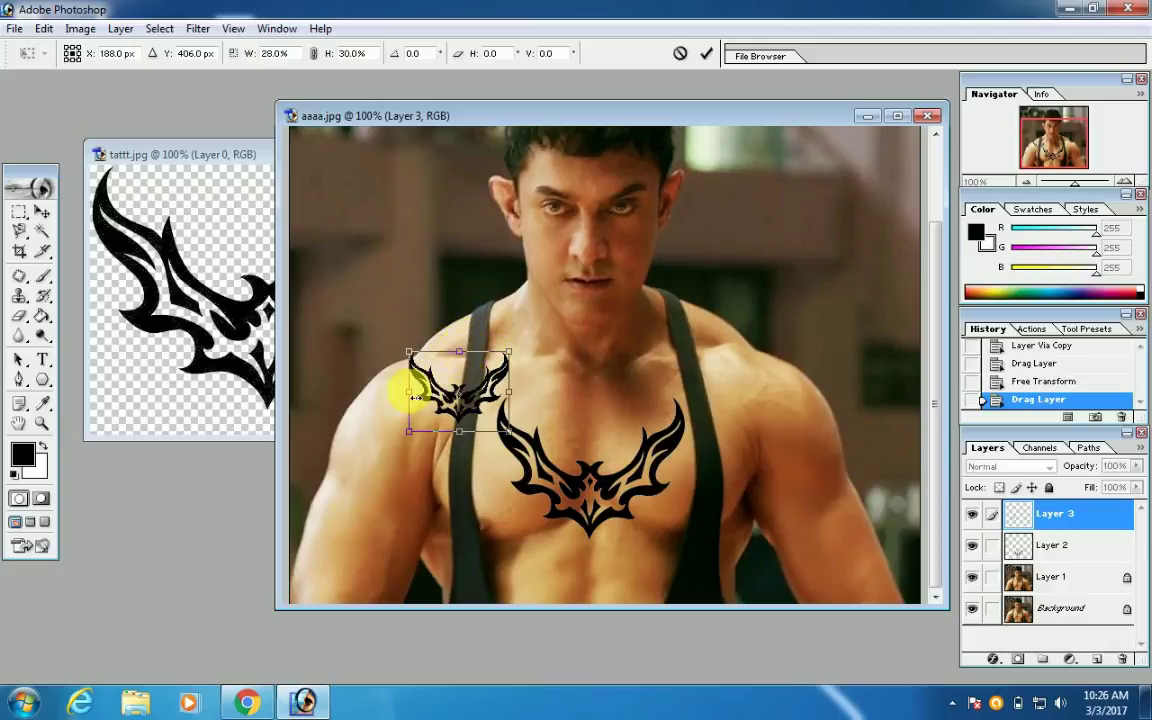
left_click_drag(409, 391, 426, 391)
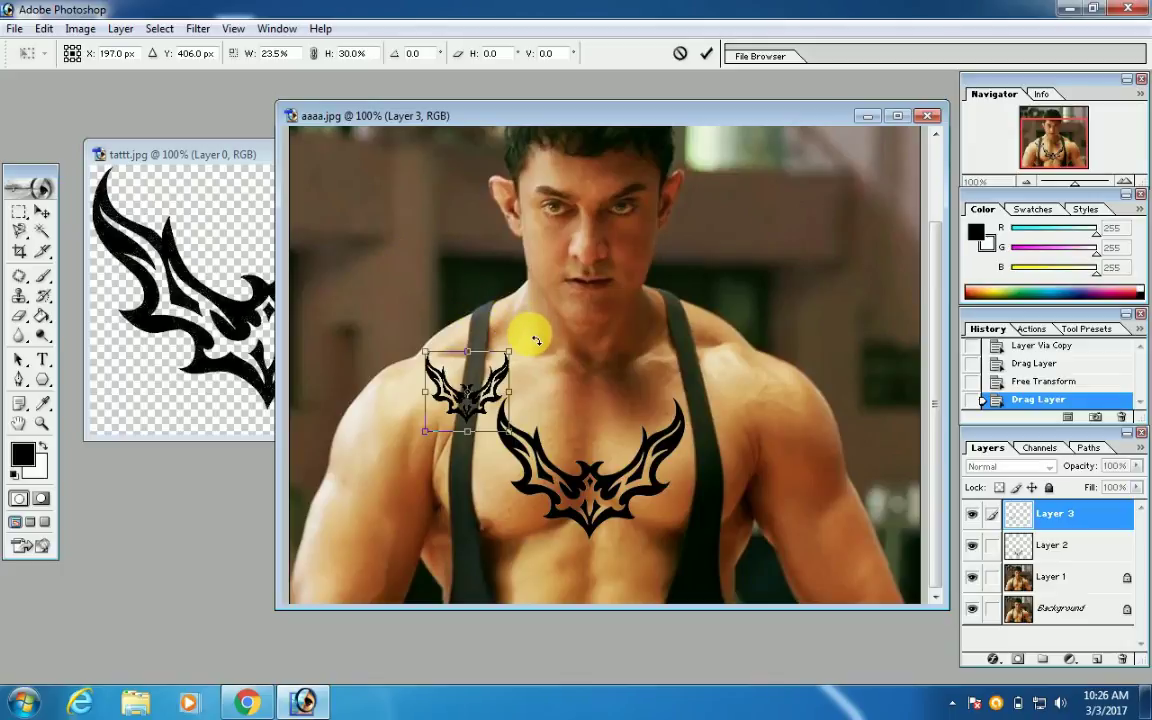
Step: Rotate the small tattoo about 26 degrees clockwise, place it on the man's right upper arm, and apply the transform
left_click_drag(536, 341, 543, 372)
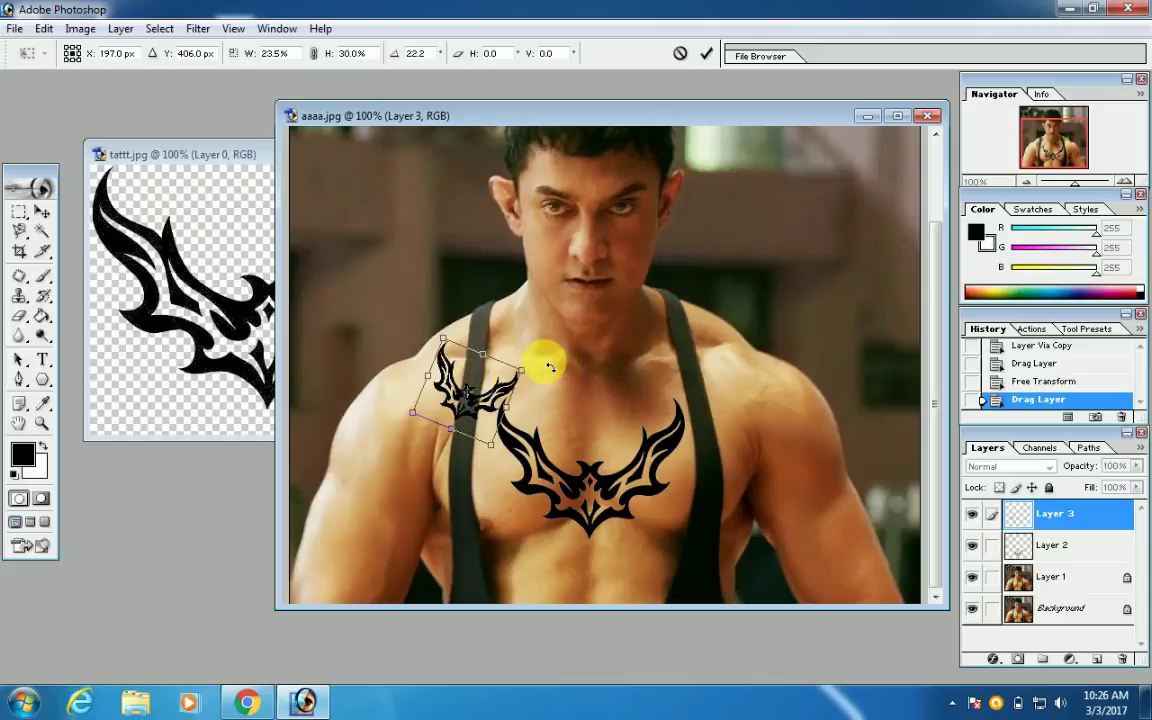
left_click_drag(545, 360, 389, 465)
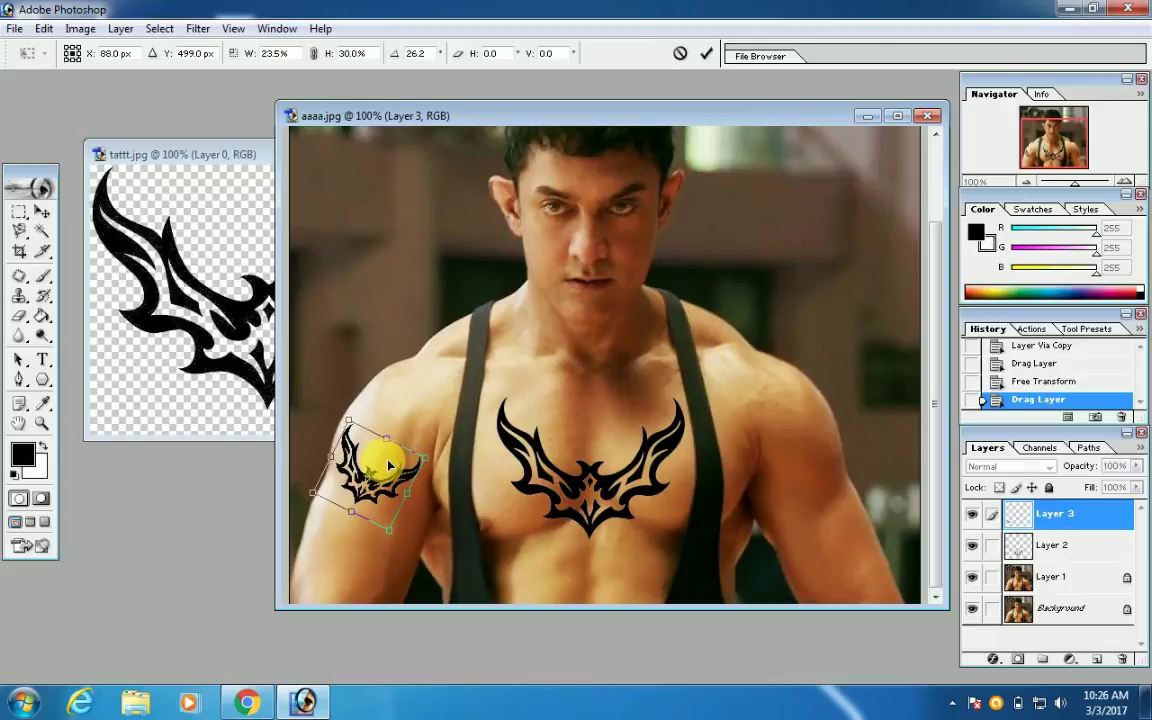
key("Return")
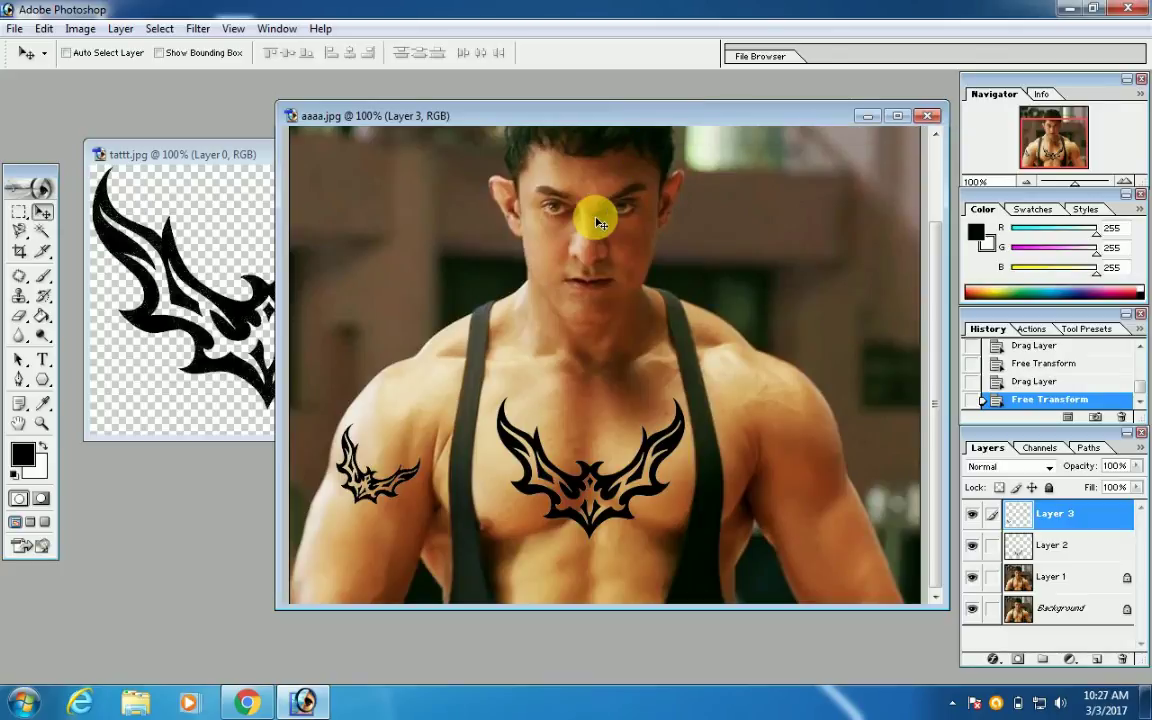
Step: Save the photo with its layers to the Desktop as a Photoshop PSD file named Aamir khan
key("ctrl+shift+s")
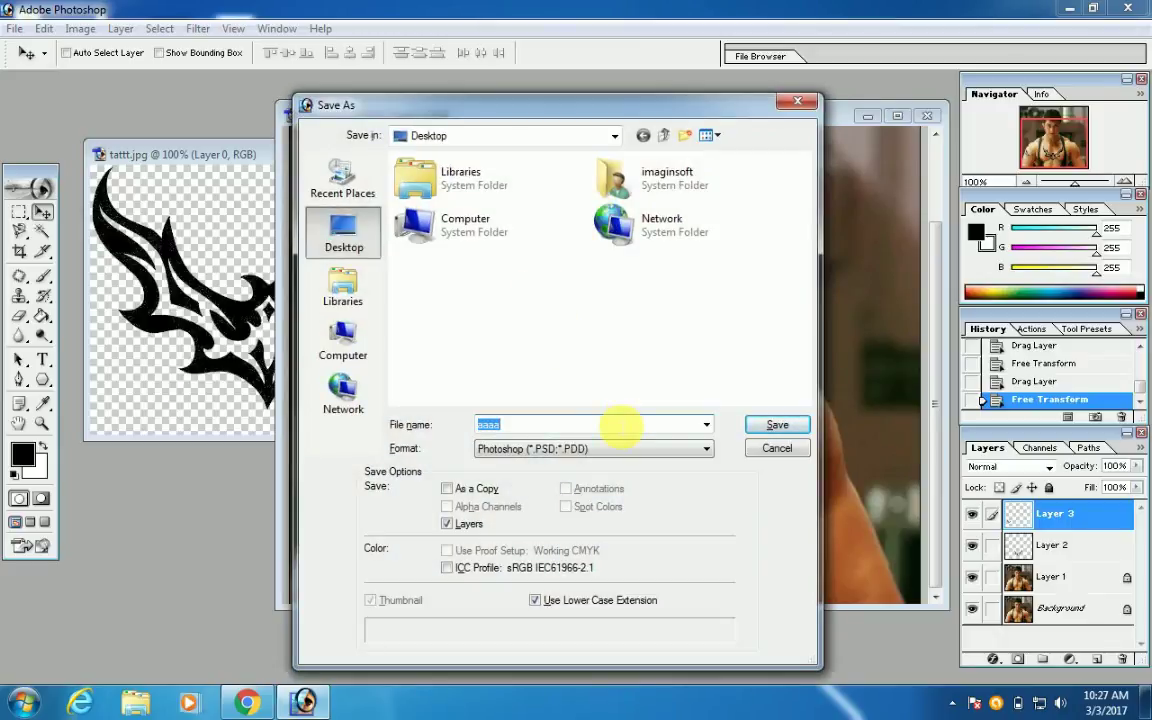
type("sa")
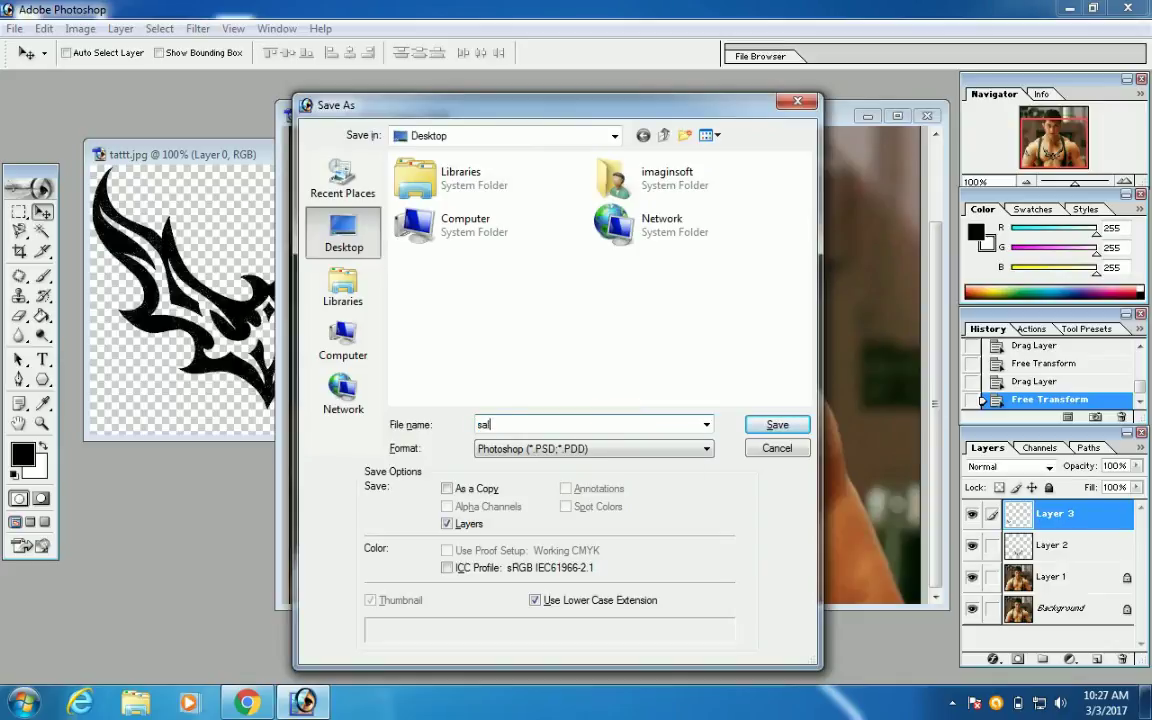
type("l")
key("BackSpace")
key("BackSpace")
key("BackSpace")
type("Aa")
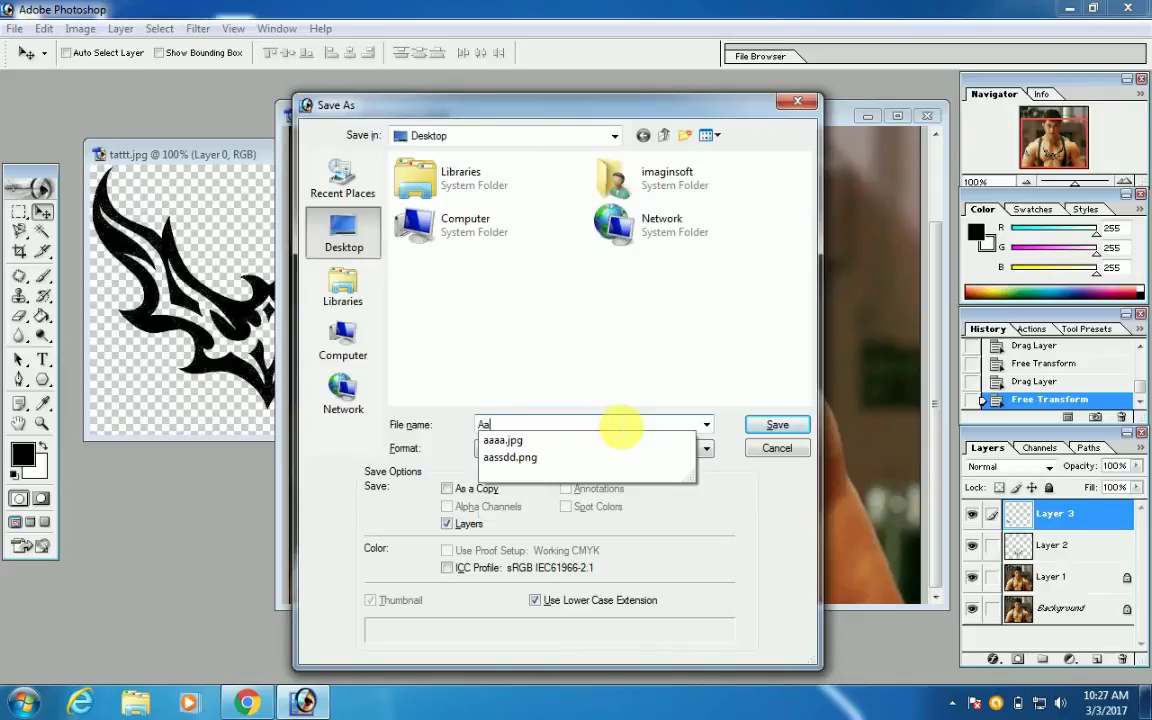
type("mir khan")
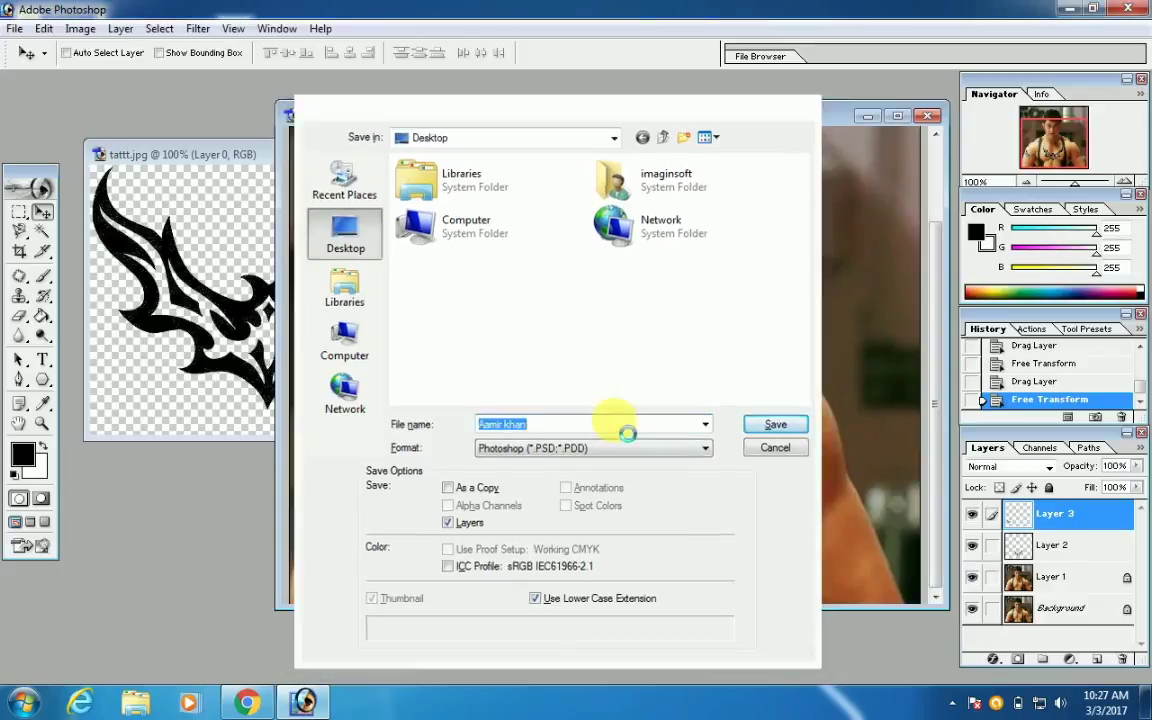
key("Return")
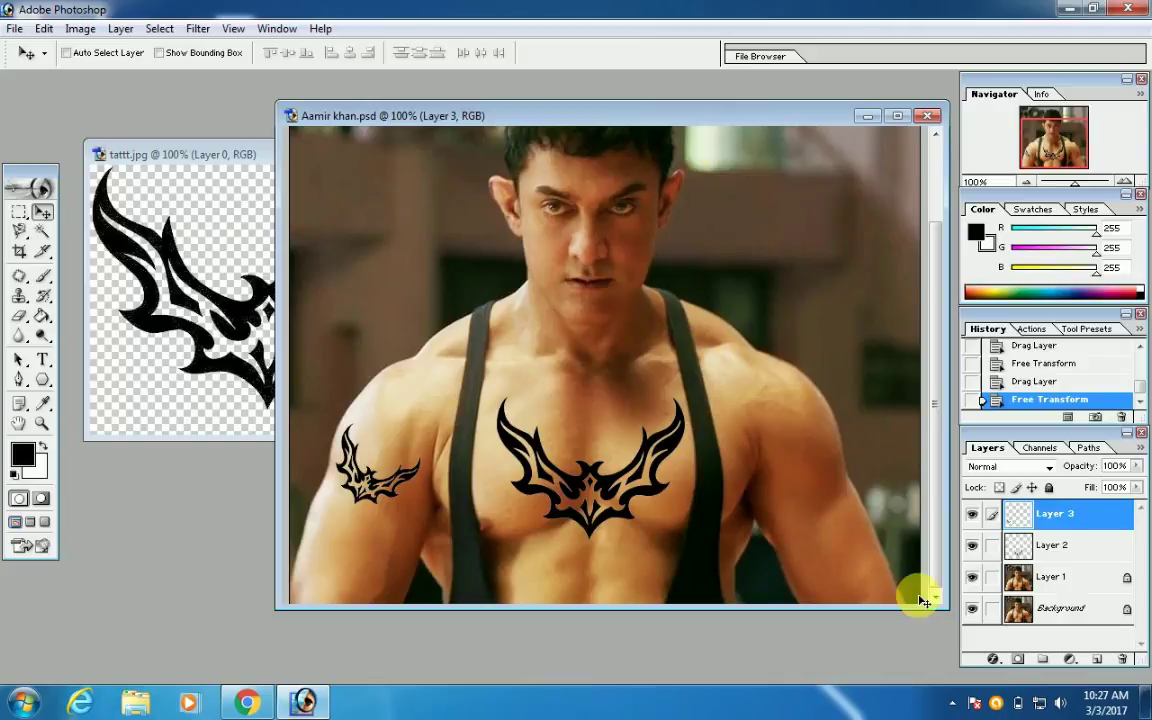
left_click(952, 703)
right_click(978, 590)
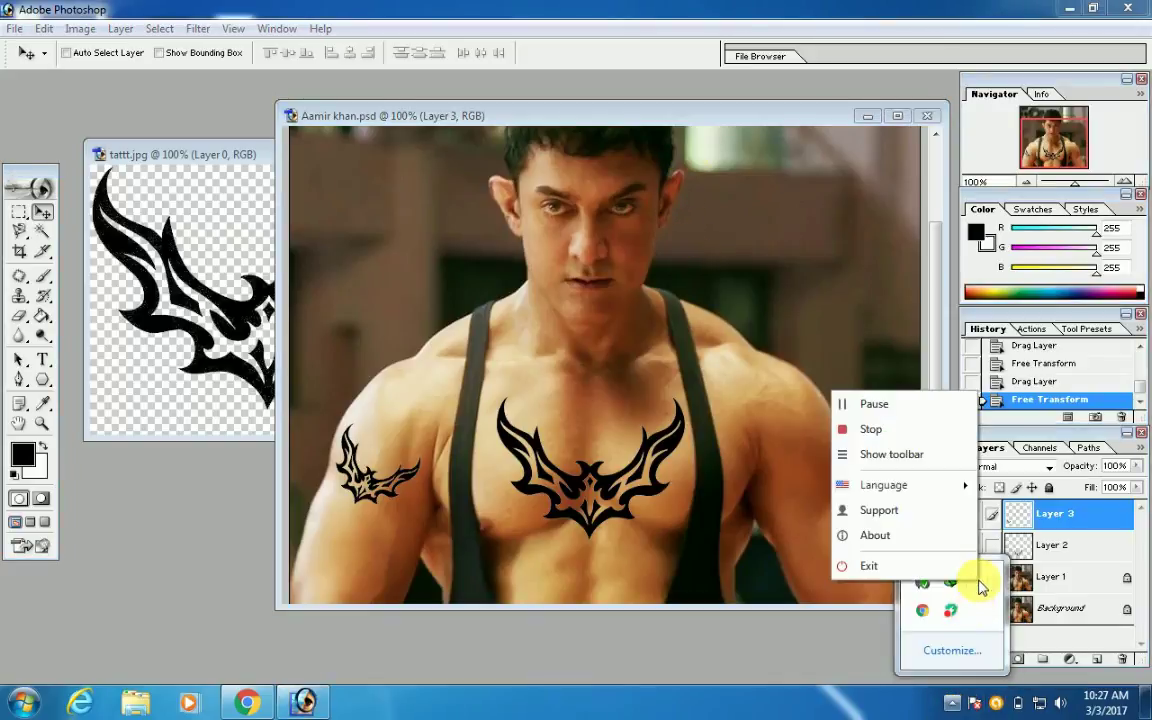